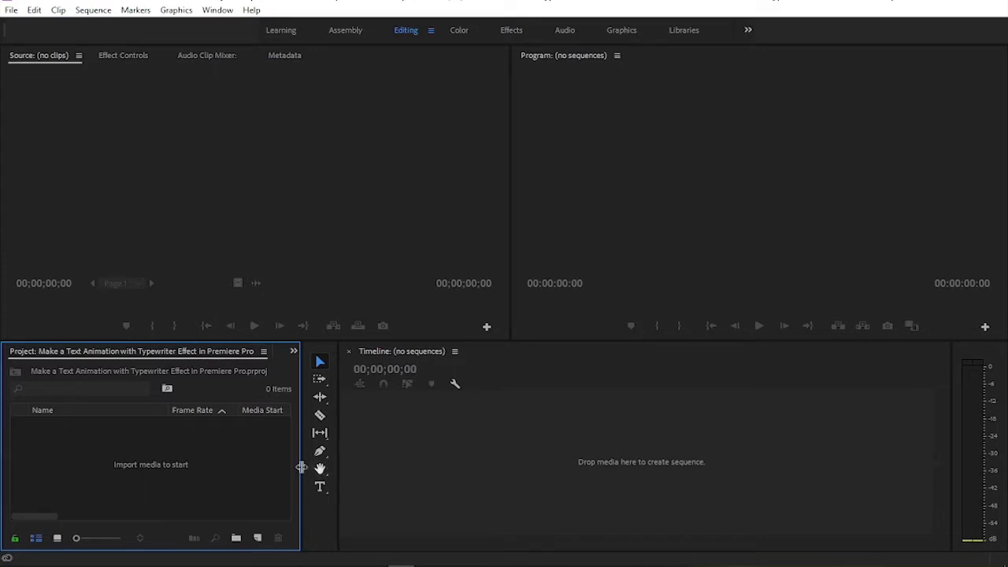
Create Sequence 01 with HDV 720p editing mode, 1280×720 at 29.97 fps.
right_click(208, 456)
mouse_move(263, 385)
left_click(359, 388)
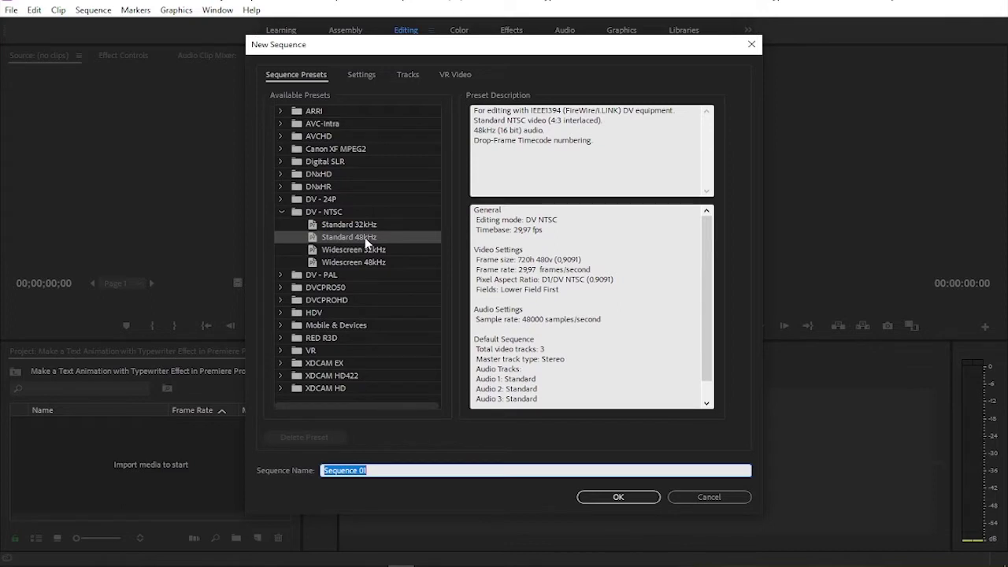
left_click(362, 76)
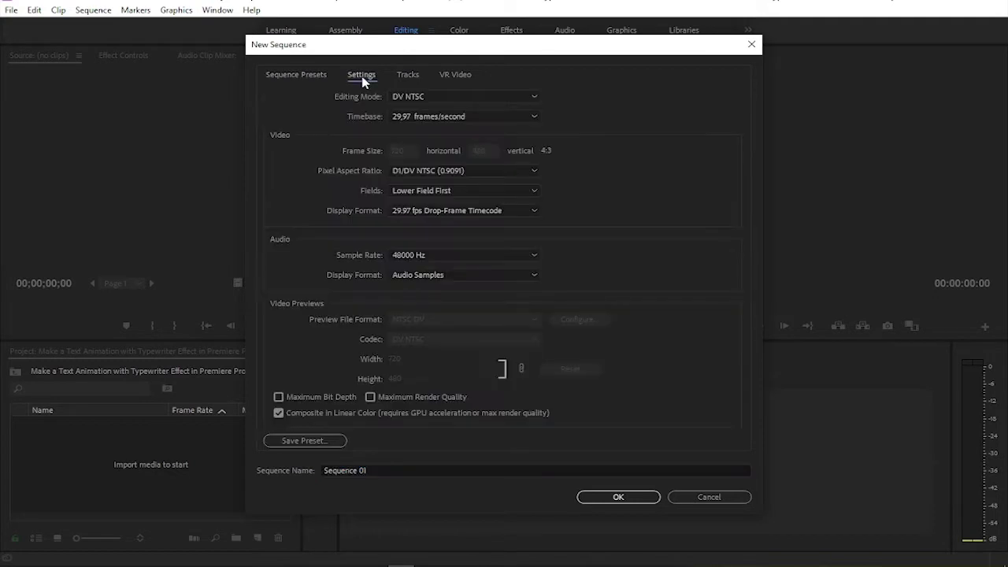
left_click(401, 118)
left_click(416, 129)
left_click(425, 96)
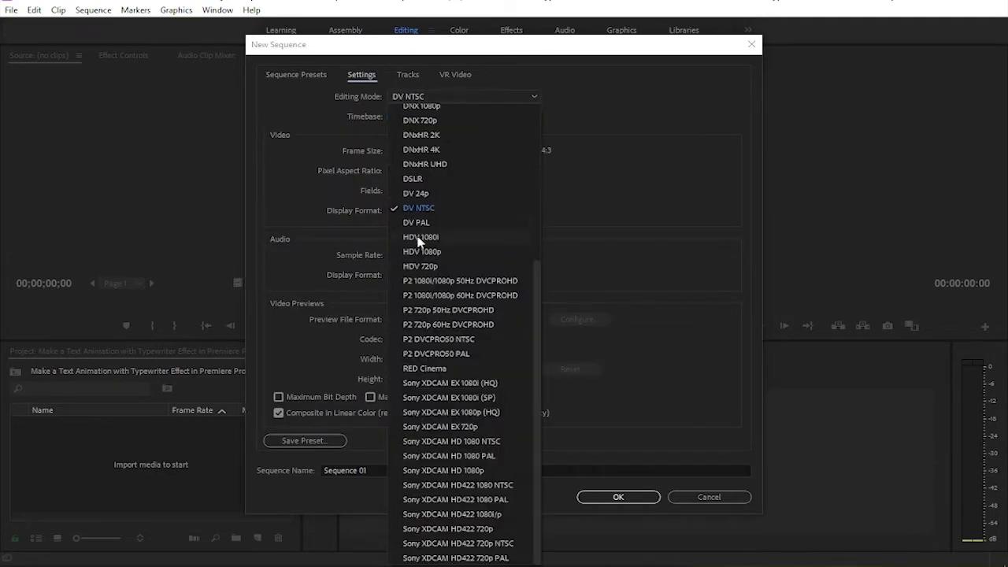
left_click(430, 268)
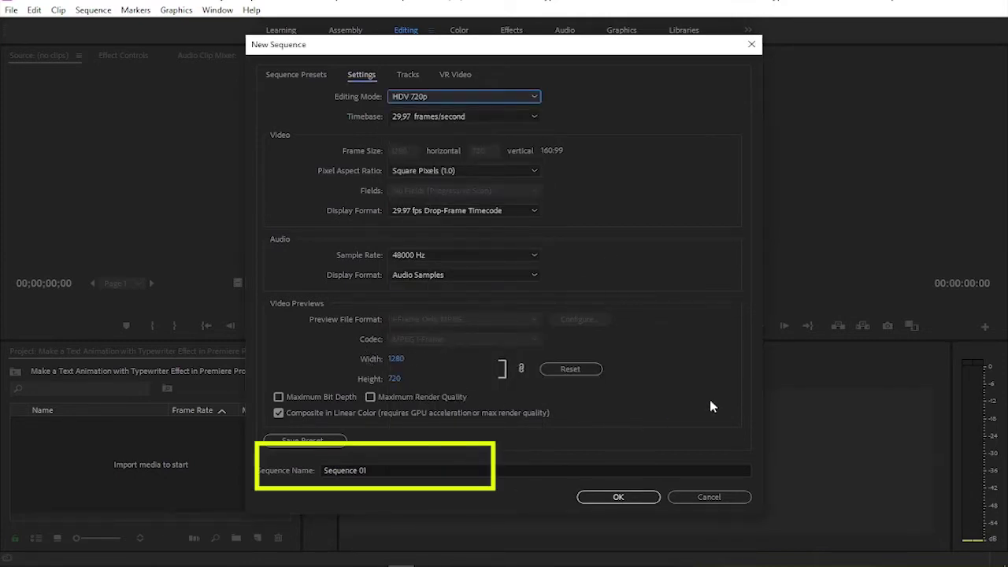
left_click(634, 497)
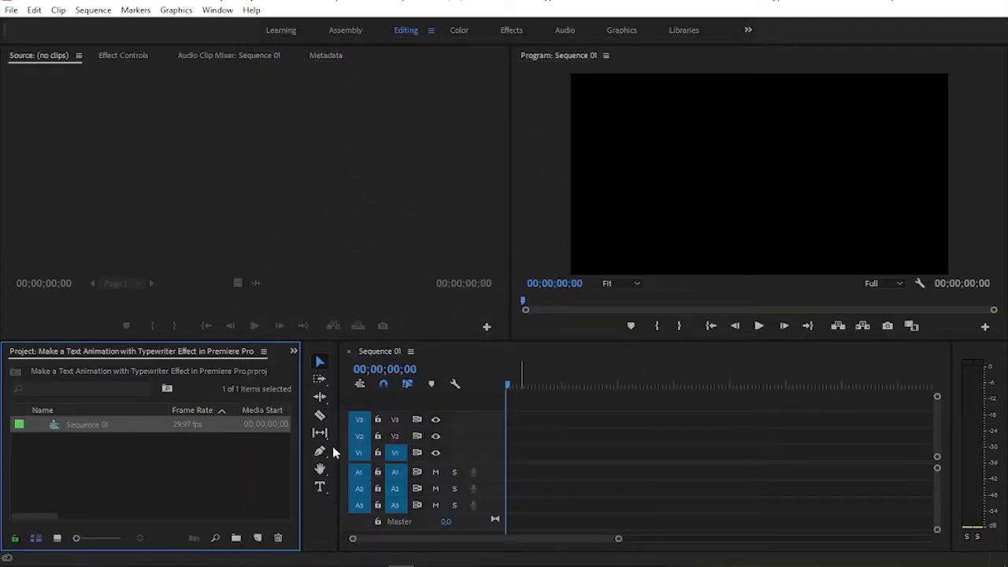
Rename the sequence to 'Typewriter Effect' and enlarge the program preview panels.
left_click(79, 425)
double_click(82, 423)
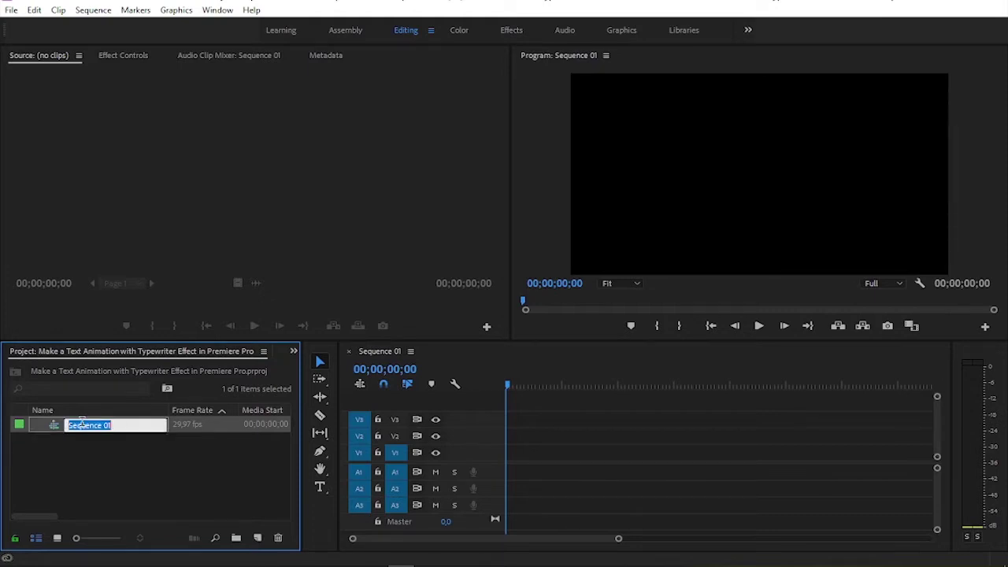
type("Typewriter Effect")
key("Tab")
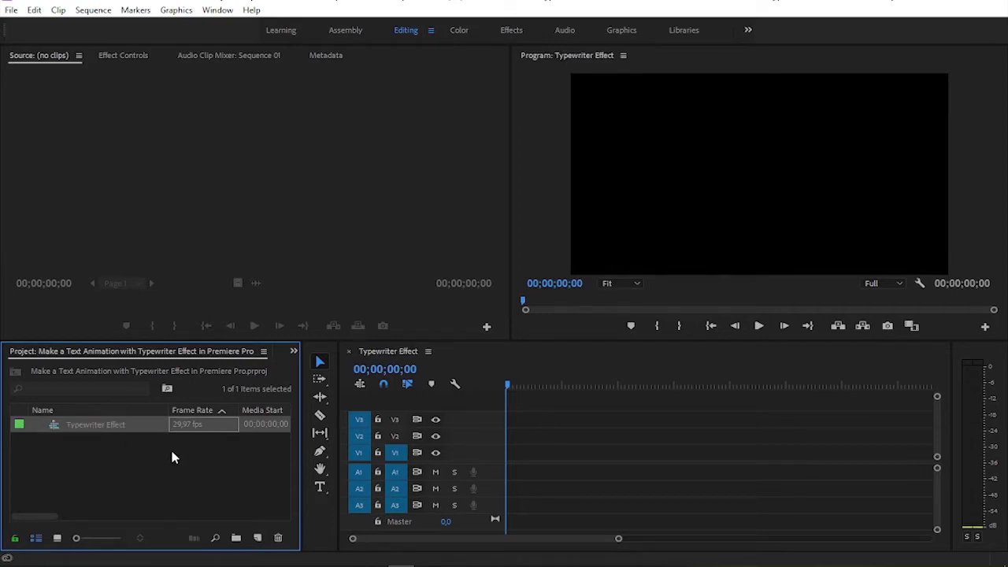
left_click_drag(503, 240, 436, 241)
left_click_drag(549, 340, 517, 370)
Drag the watercolor paper JPG from Explorer onto V1 and align it to the timeline start.
key("alt+Tab")
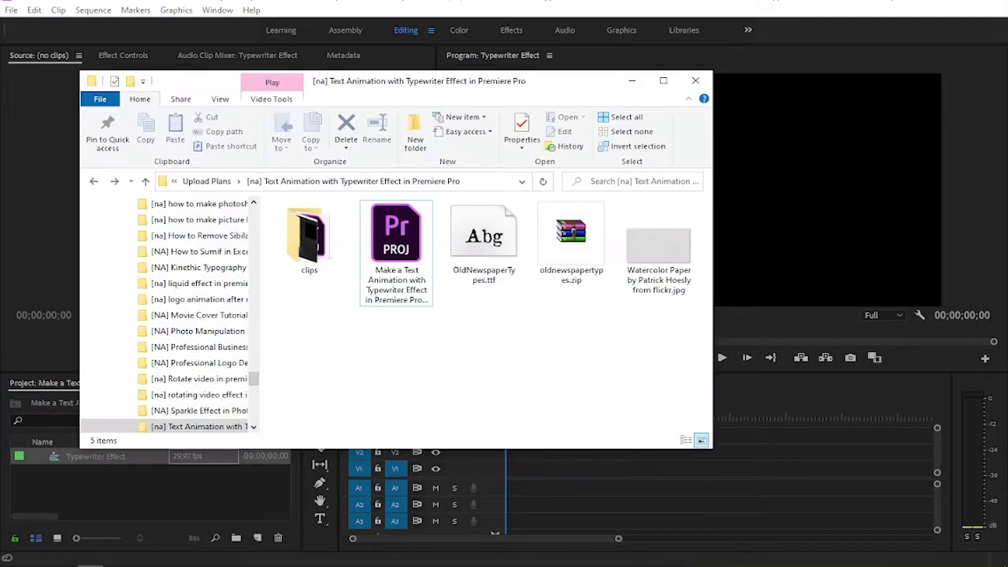
left_click_drag(669, 246, 549, 470)
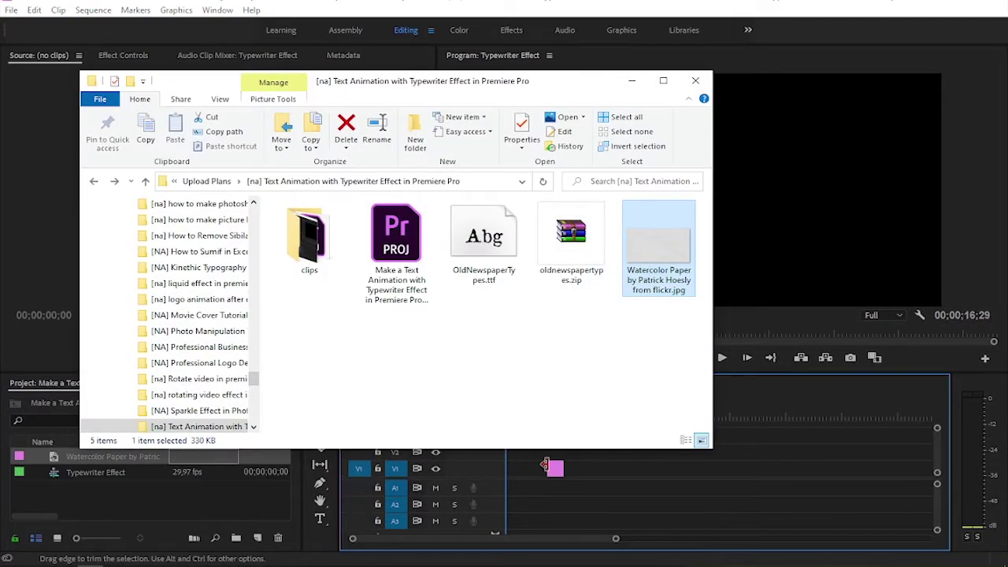
left_click(631, 81)
left_click_drag(555, 470, 517, 477)
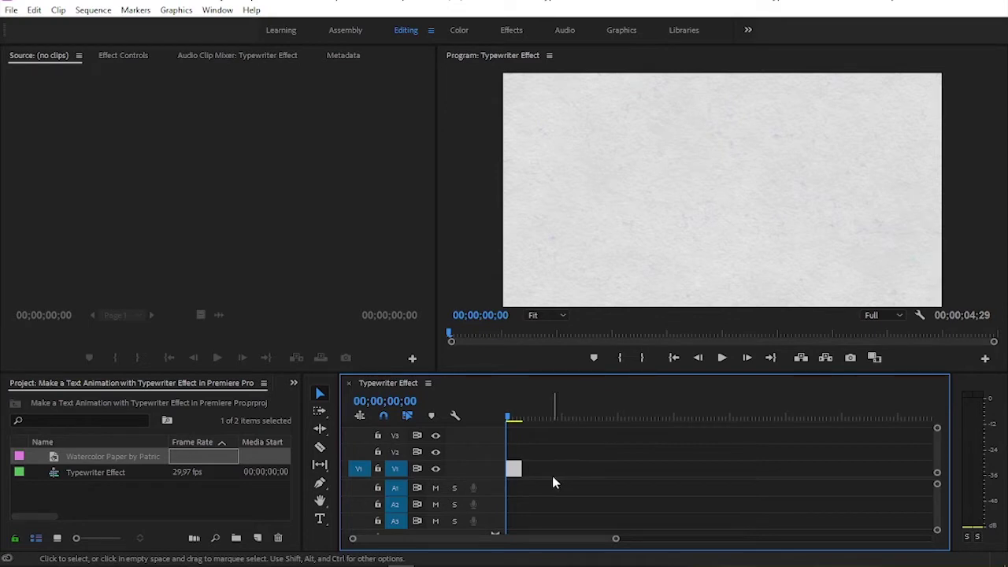
Type a TYPEWRITER title in the Program monitor and select it to show its properties.
left_click(320, 518)
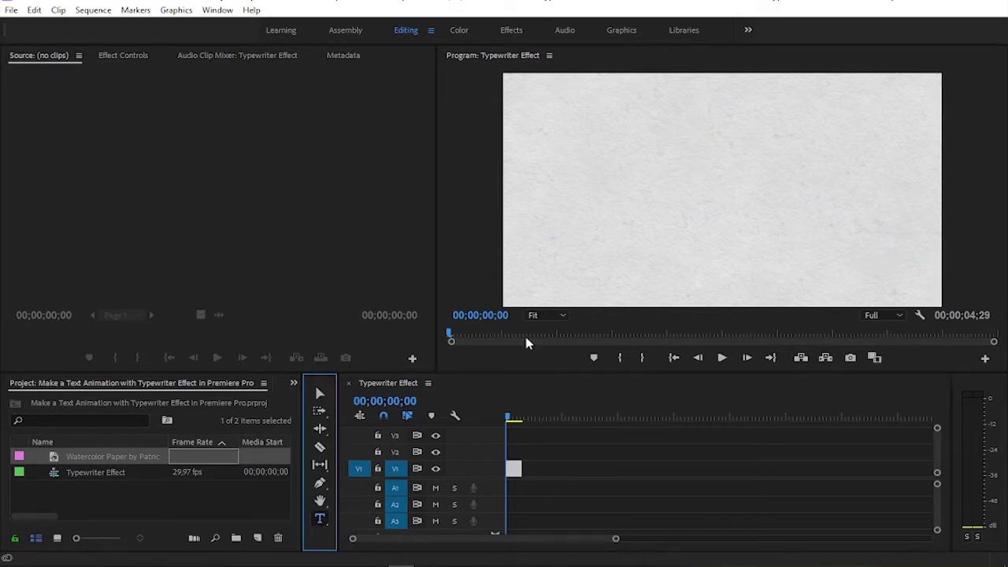
left_click(639, 197)
left_click(639, 199)
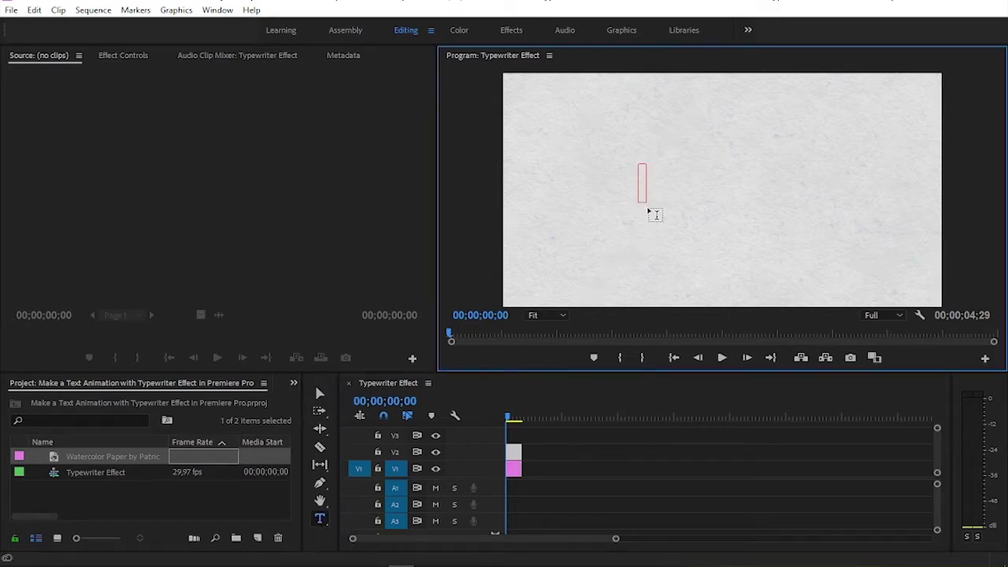
type("TYPEWRITER")
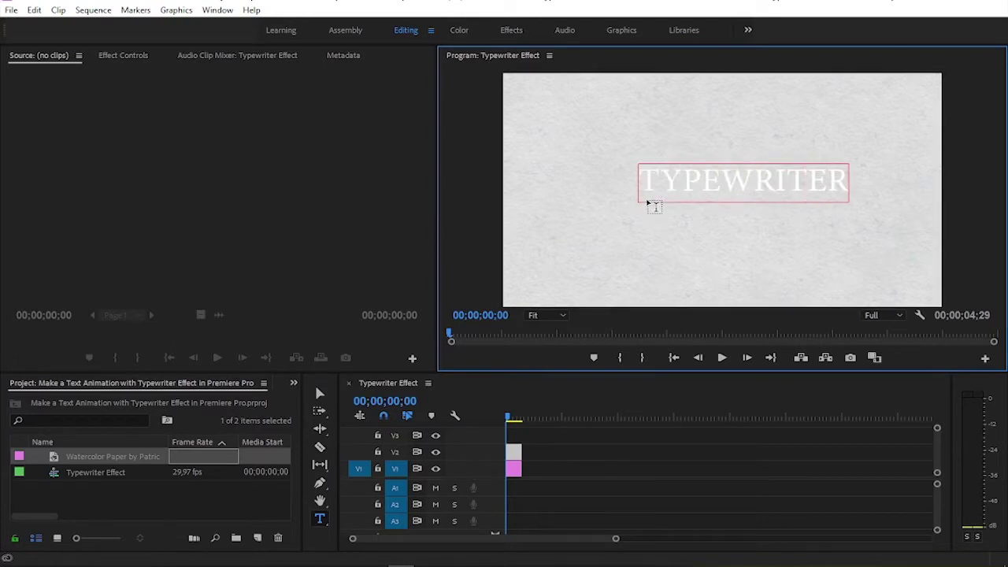
double_click(682, 184)
left_click(124, 57)
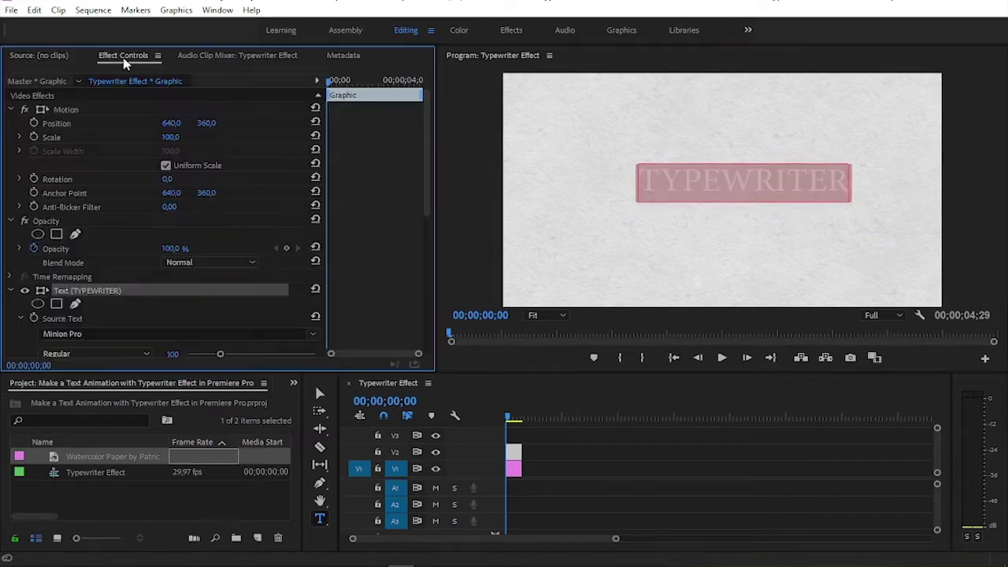
Set the title font to OldNewspaperTypes at size 200.
scroll(425, 197, "down", 2)
left_click_drag(423, 211, 414, 261)
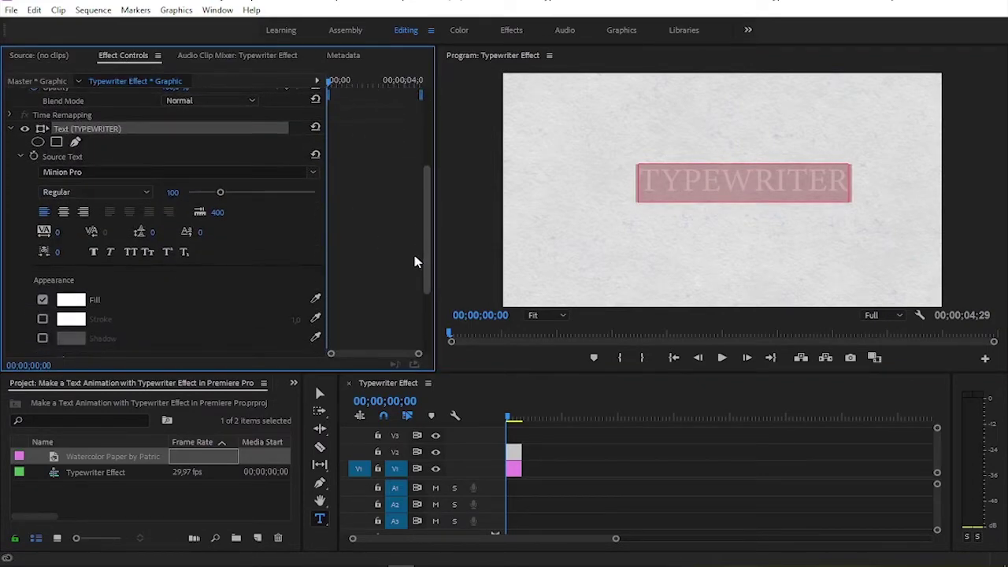
left_click(312, 172)
type("NEWS")
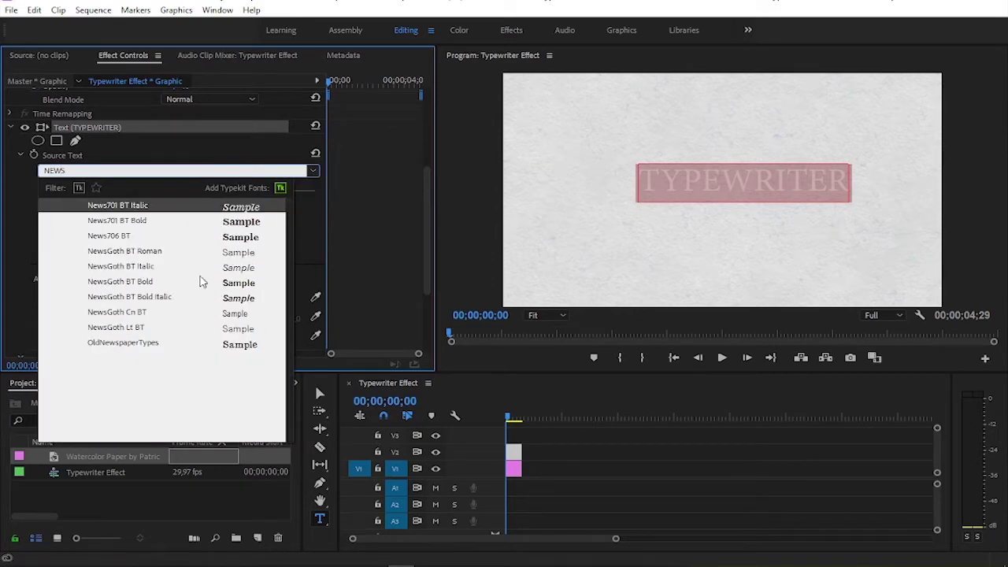
left_click(140, 346)
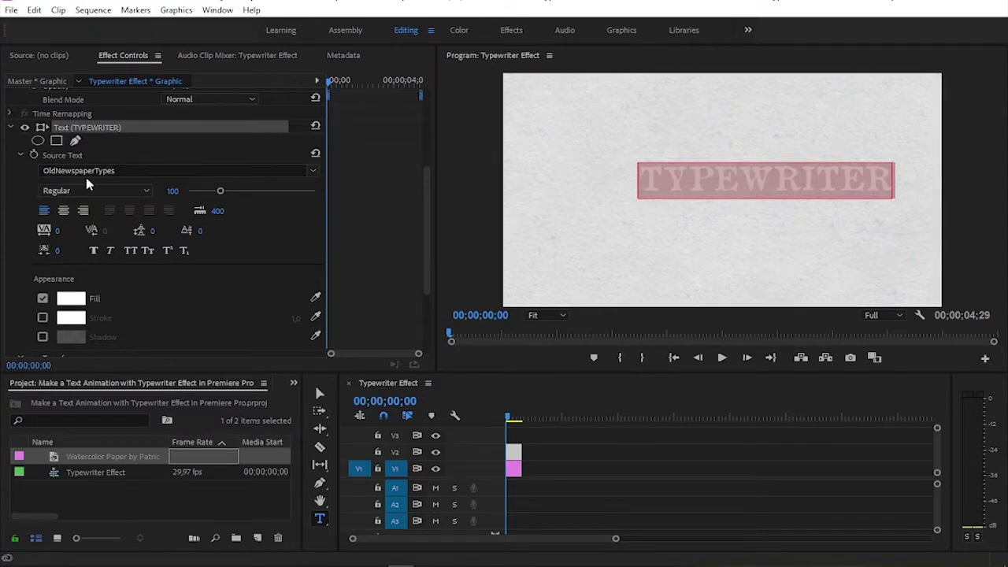
left_click(173, 190)
type("200")
key("Return")
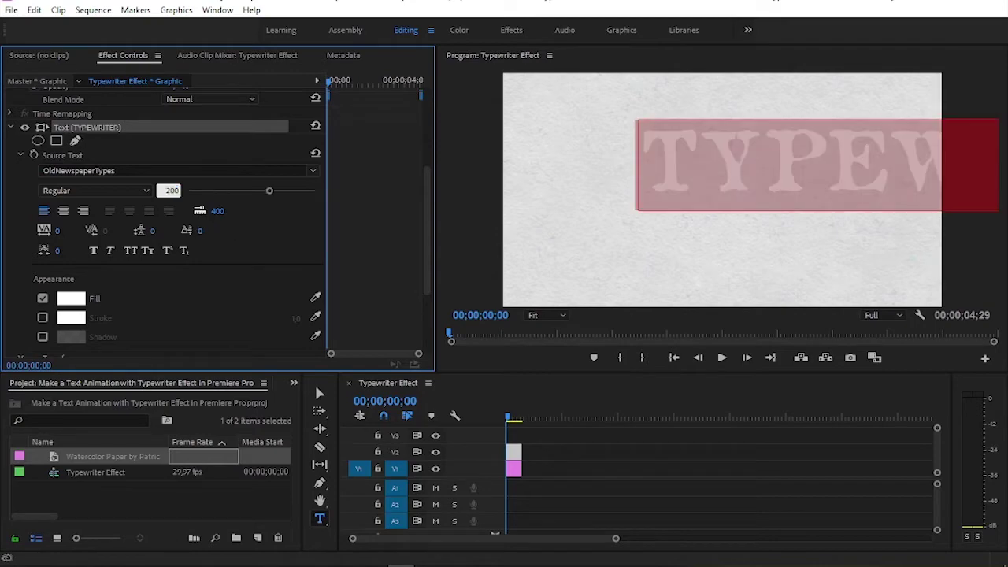
Center-align the TYPEWRITER text with the Selection tool active.
left_click(319, 394)
scroll(155, 287, "down", 2)
scroll(155, 288, "down", 1)
scroll(158, 286, "up", 4)
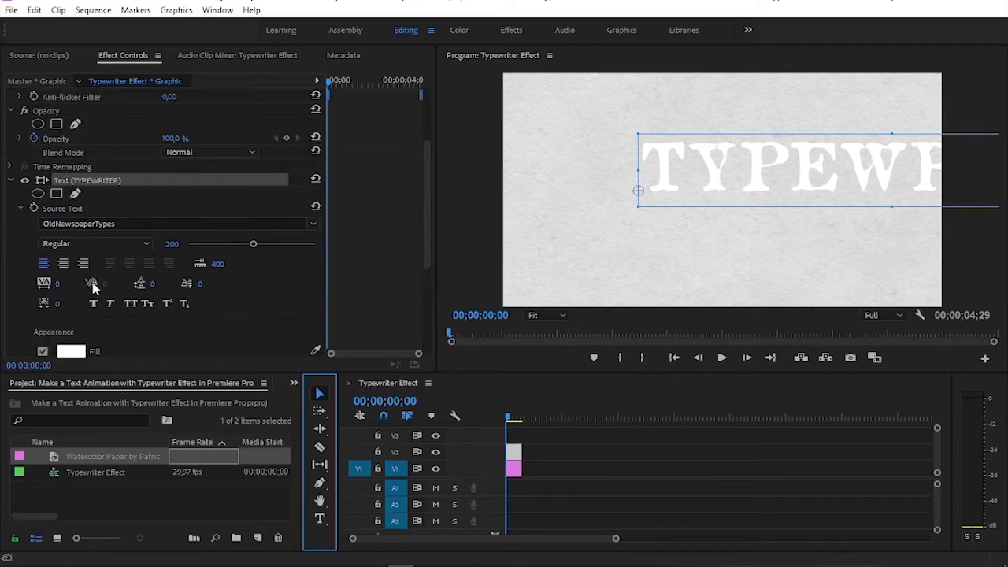
left_click(63, 266)
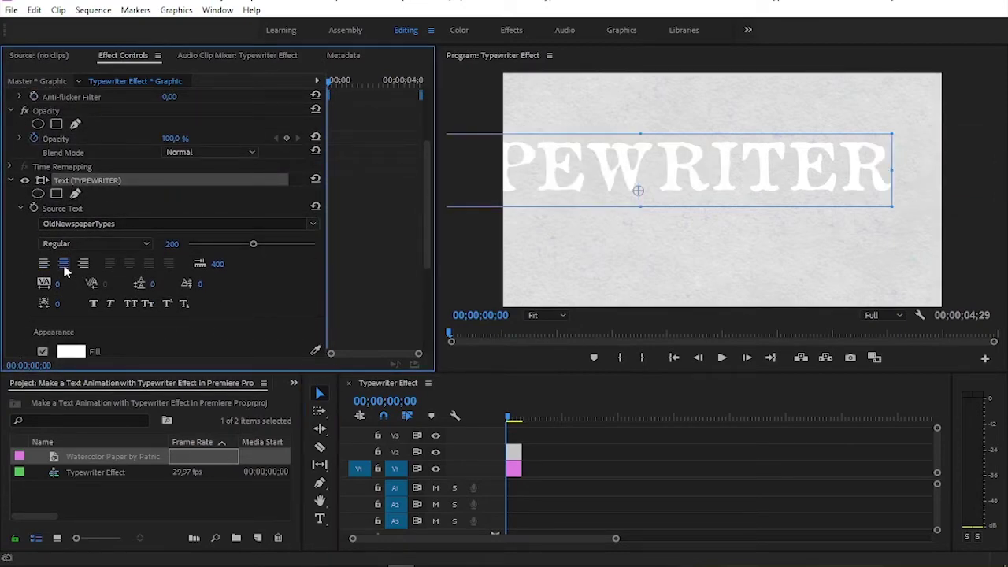
In Essential Graphics, centre the title vertically and horizontally and set its size to 160.
left_click(217, 9)
left_click(282, 269)
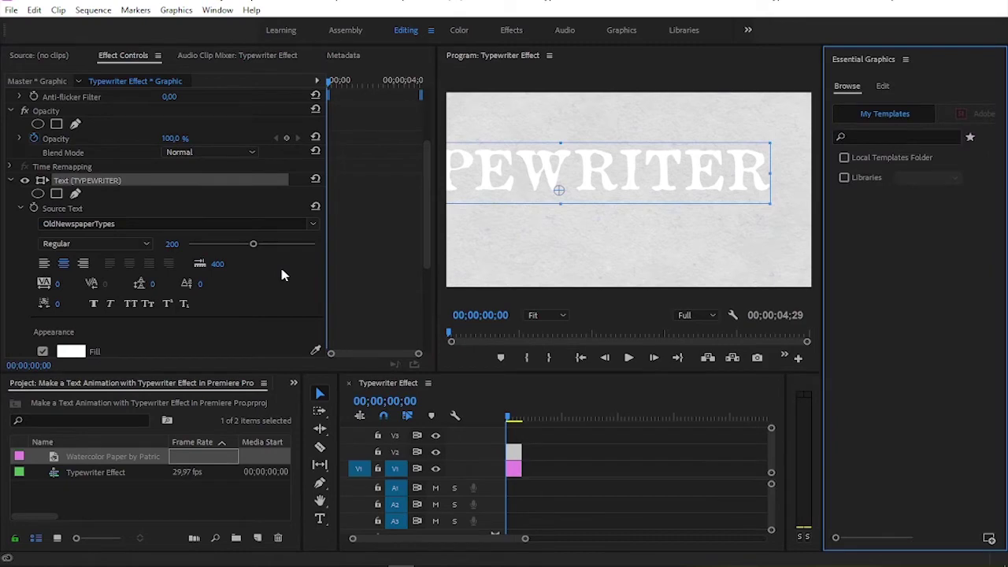
left_click(513, 451)
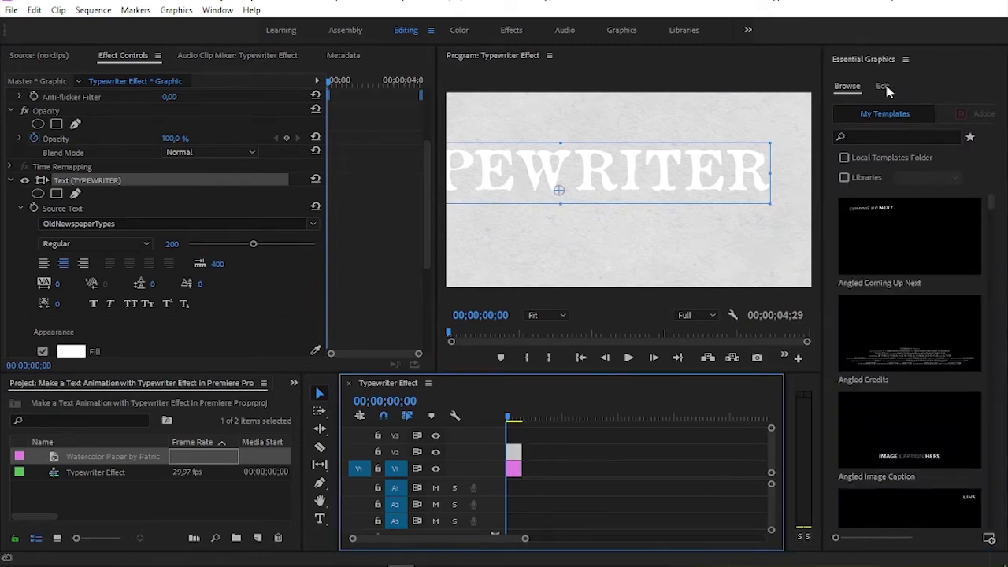
left_click(883, 87)
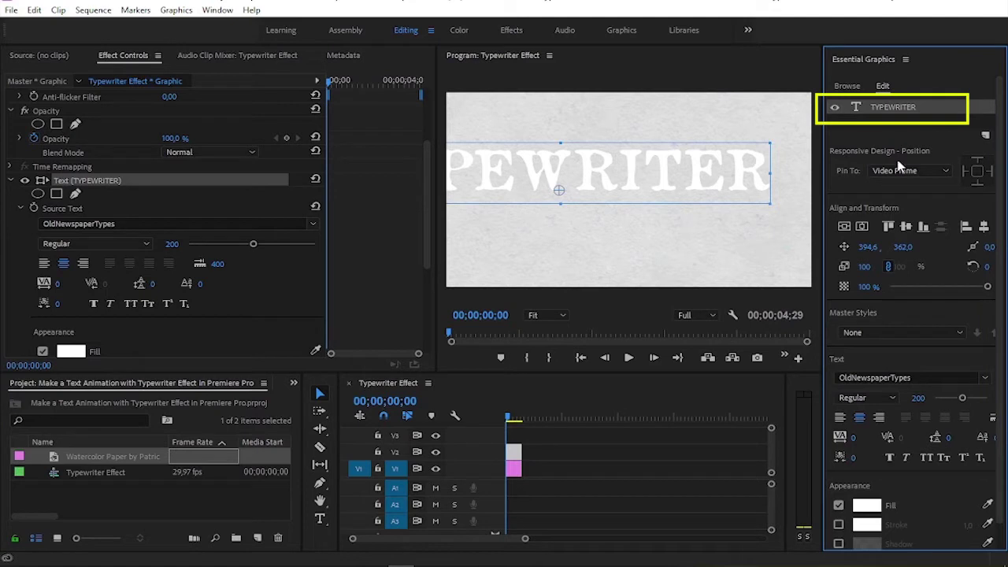
left_click(905, 229)
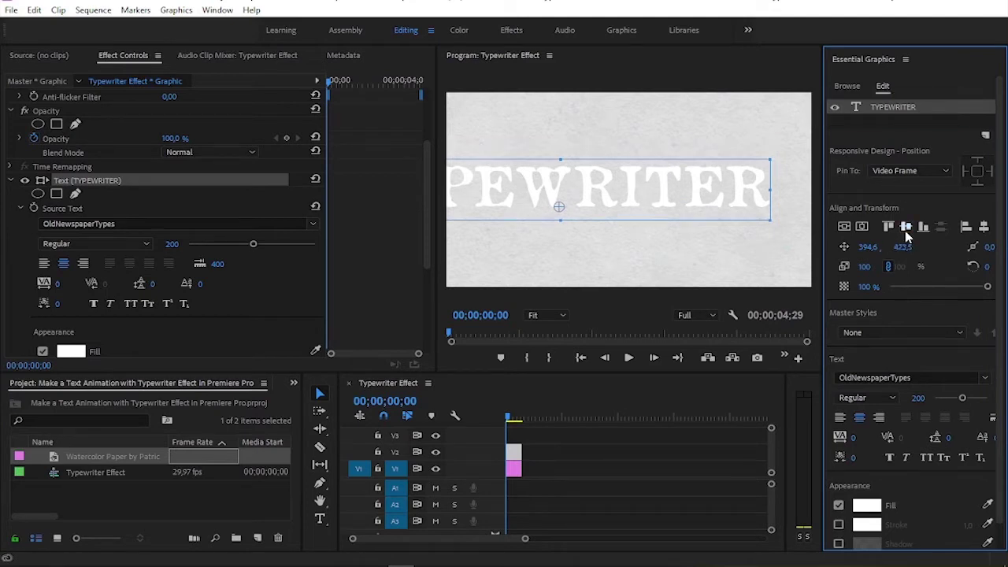
left_click(983, 226)
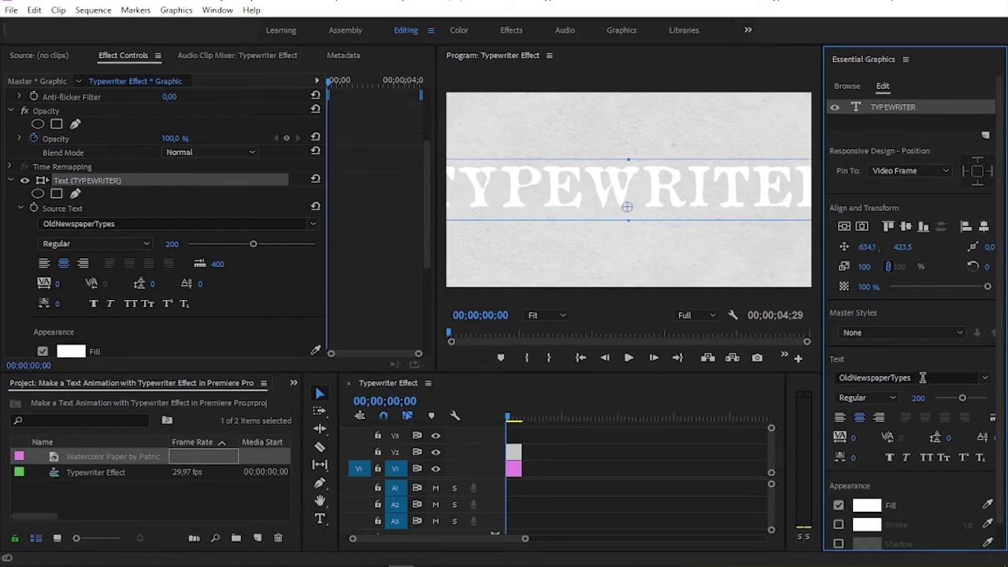
left_click(917, 397)
type("150")
key("Return")
Give the TYPEWRITER text a near-black #171515 fill and deselect the title clip.
key("t")
double_click(605, 184)
left_click(867, 505)
left_click_drag(370, 227, 363, 234)
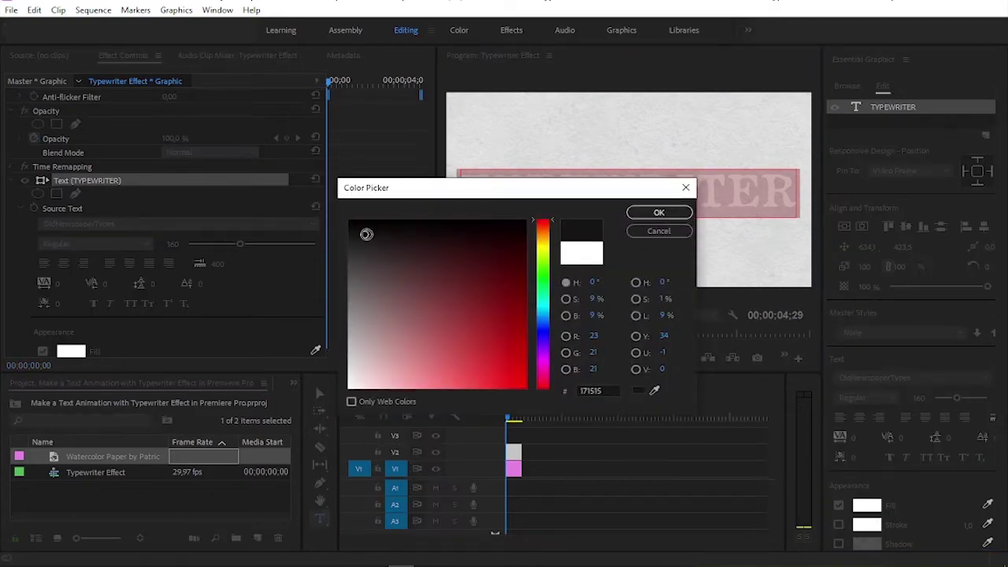
left_click(659, 212)
left_click(319, 392)
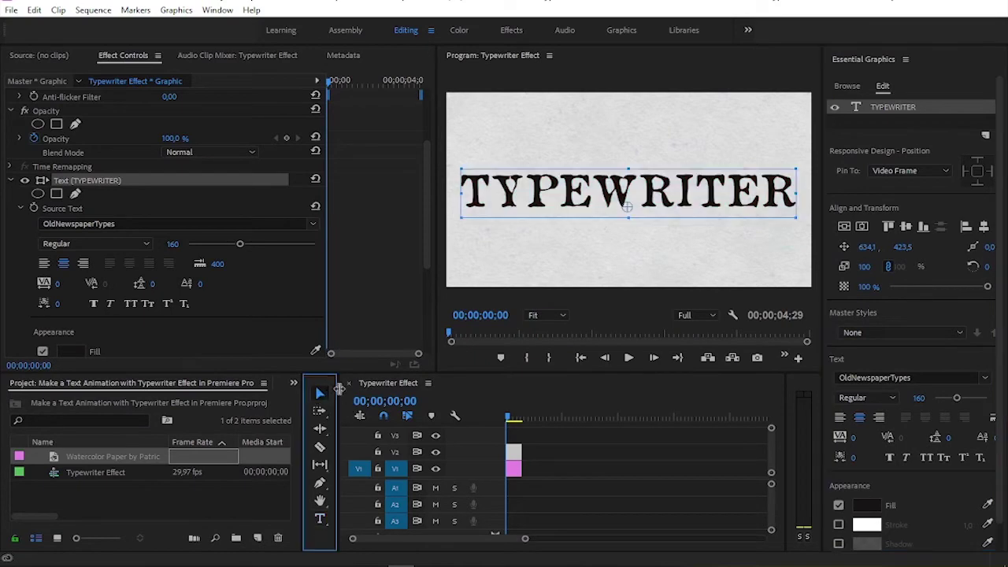
left_click(614, 444)
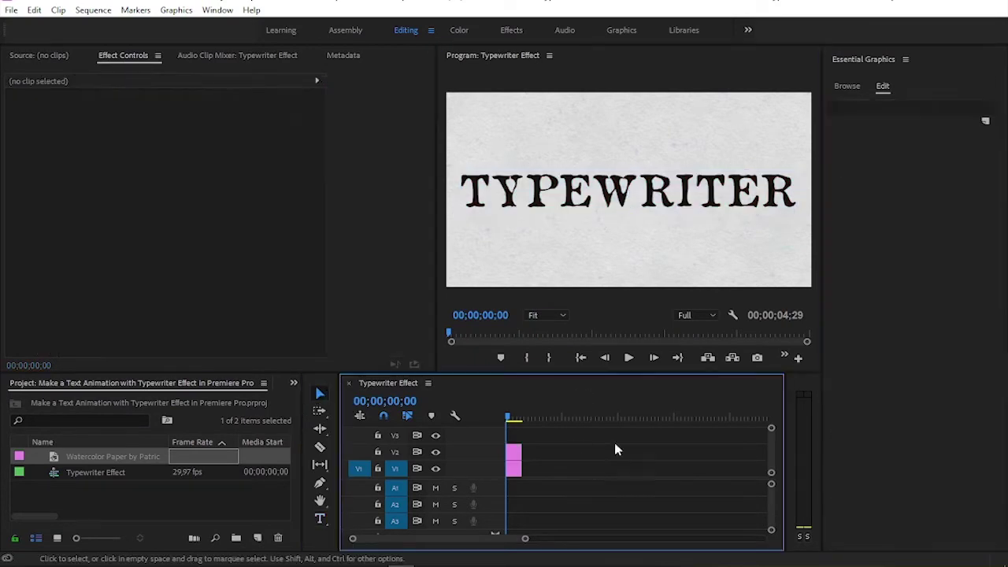
Close Essential Graphics and resize the panels to widen the program preview.
left_click(905, 61)
left_click(841, 63)
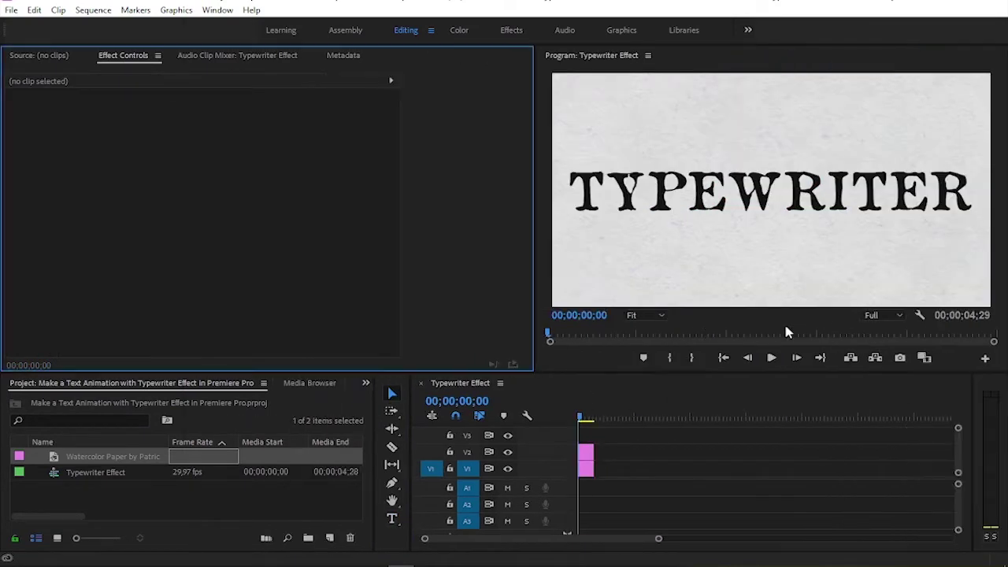
left_click_drag(535, 265, 366, 275)
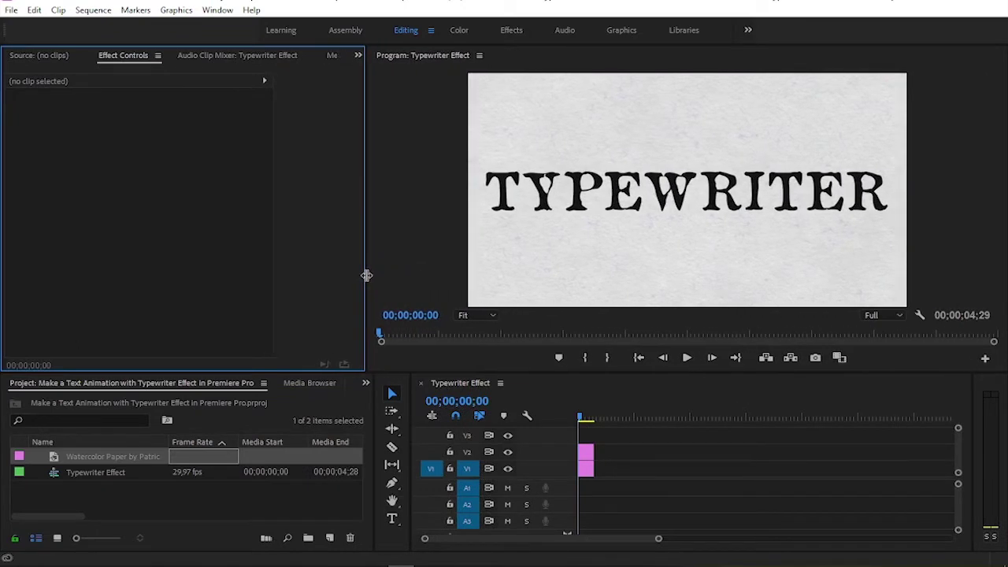
left_click_drag(543, 374, 546, 378)
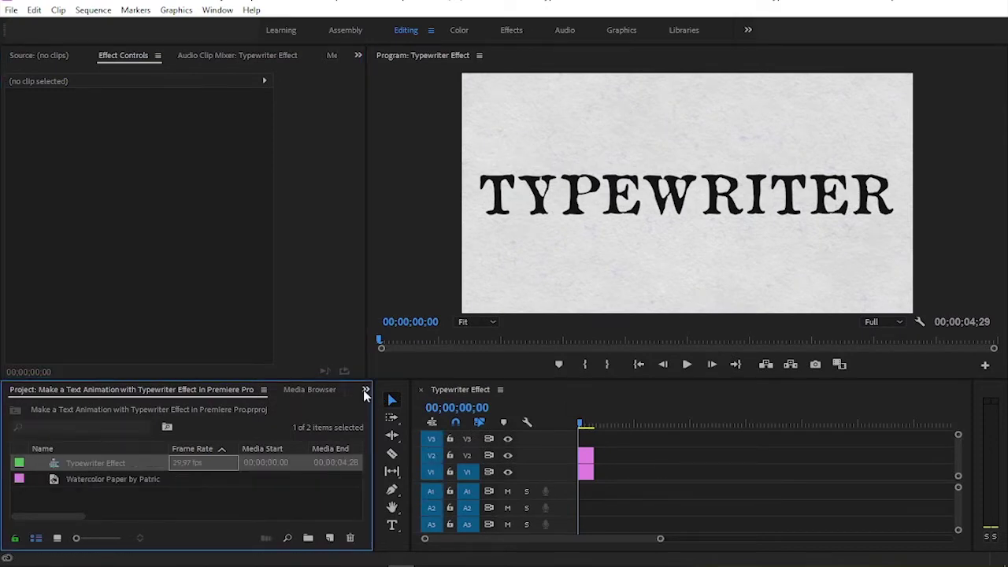
Apply Linear Wipe to the title and extend title and paper clips to 00;00;34;10.
left_click(365, 391)
left_click(391, 465)
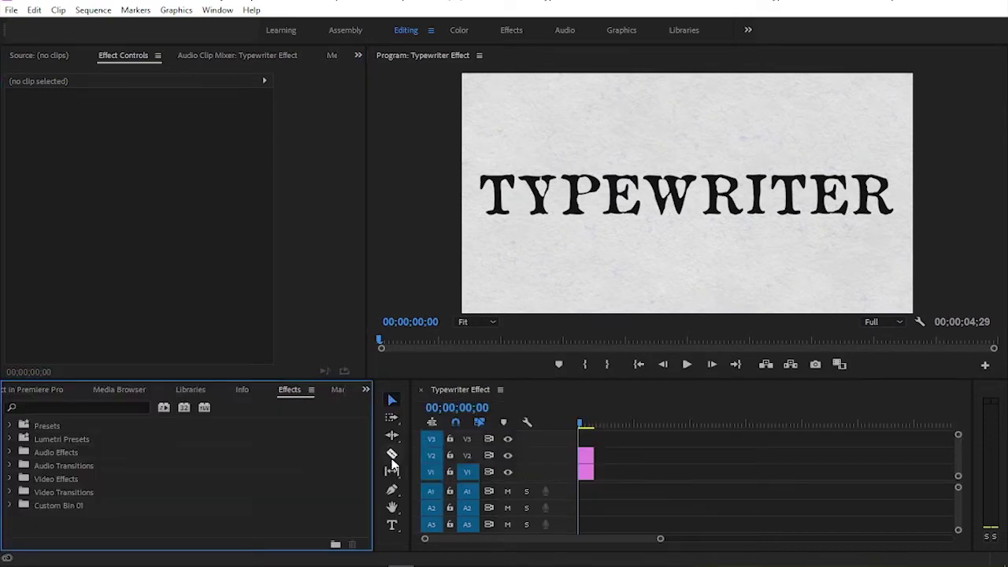
left_click(69, 407)
type("linear")
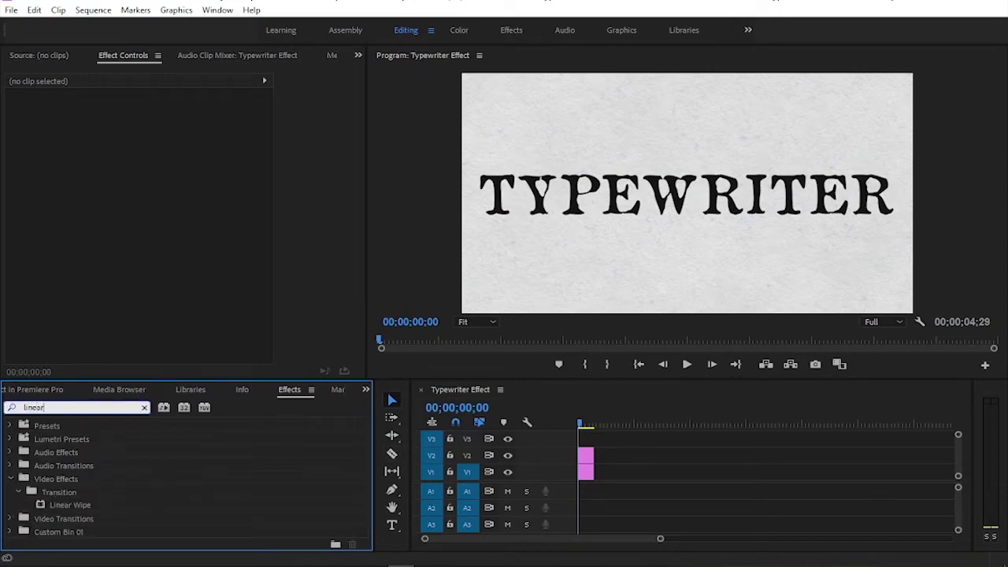
left_click(58, 508)
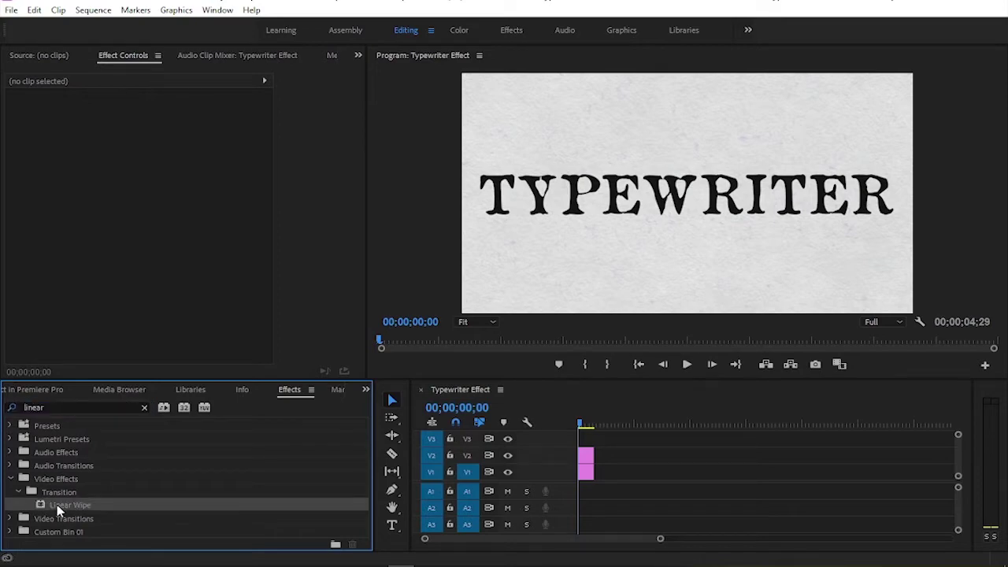
left_click_drag(60, 510, 592, 462)
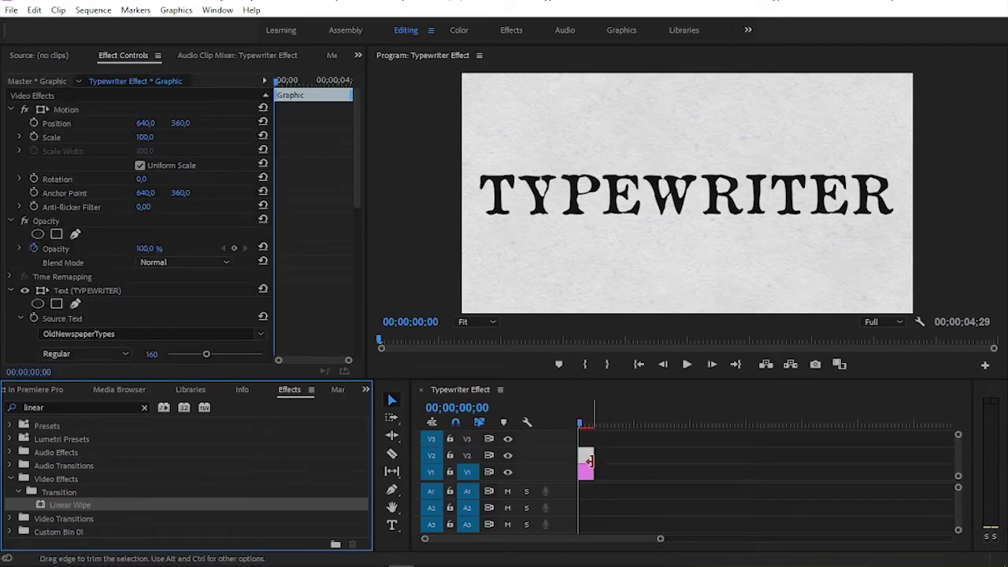
left_click_drag(593, 455, 693, 455)
left_click_drag(592, 471, 693, 472)
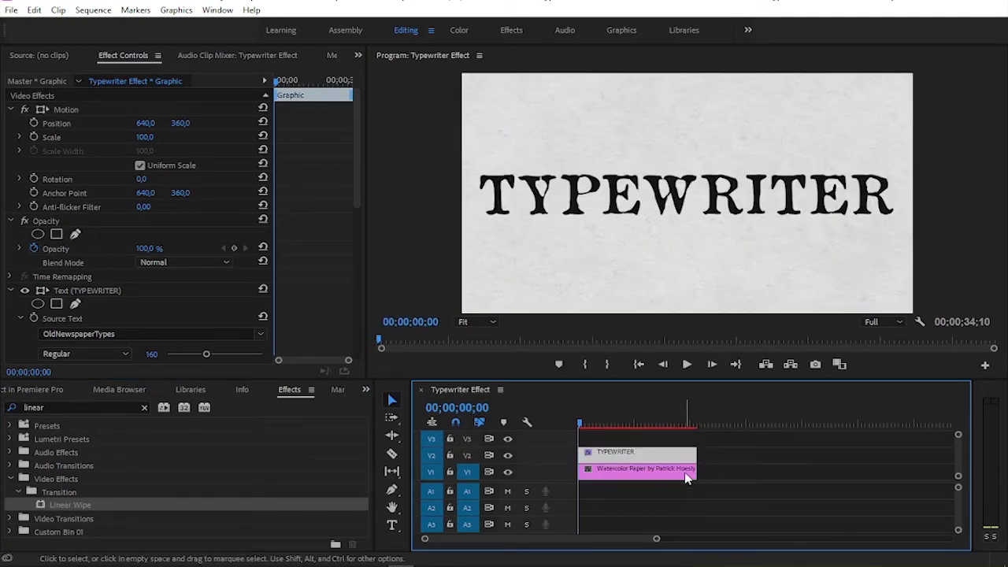
Preview and scrub the sequence, then return the playhead to the start.
left_click(687, 365)
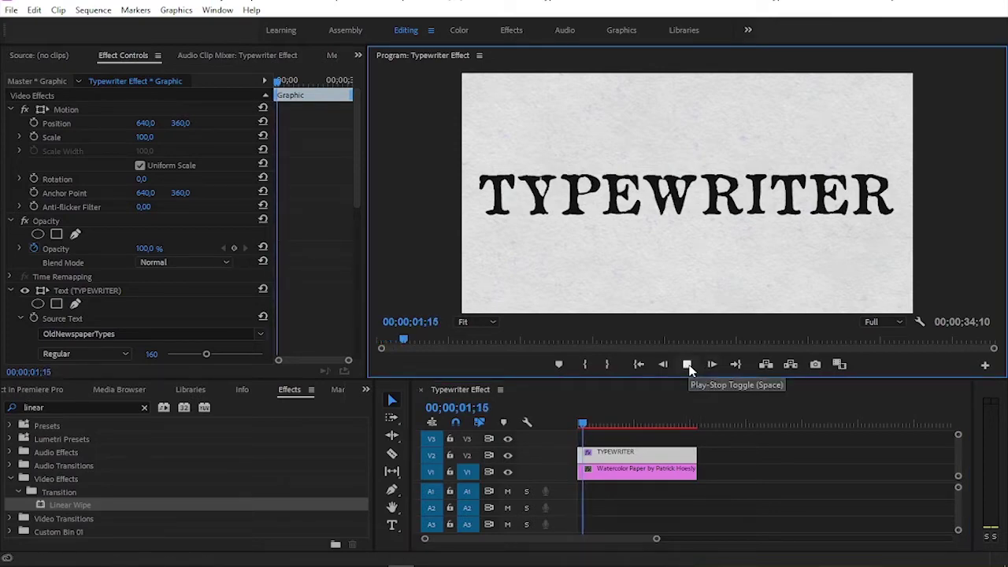
left_click_drag(622, 423, 659, 424)
key("Home")
Test Transition Completion, set Wipe Angle to -90°, then raise completion to hide the text.
key("shift+5")
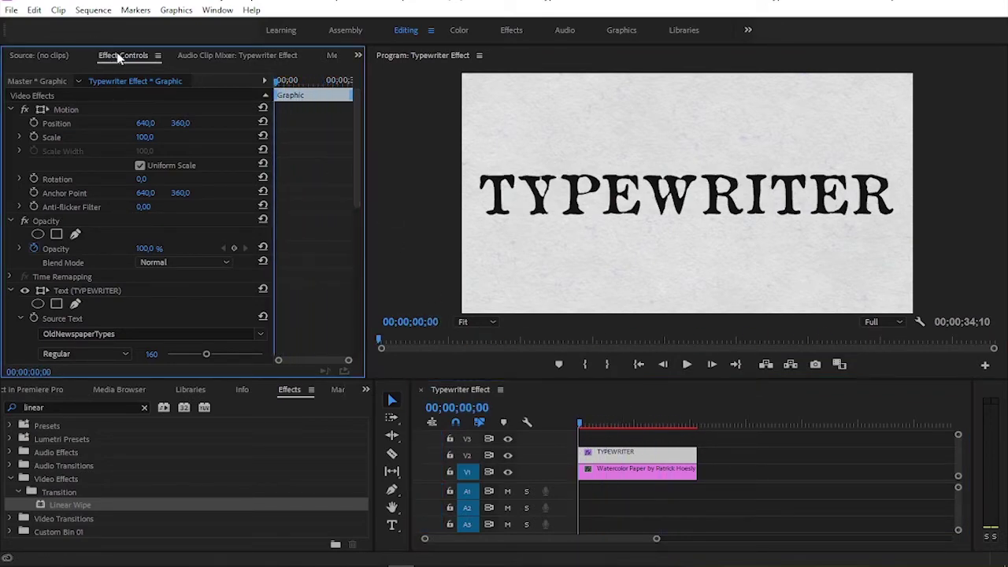
left_click_drag(358, 145, 353, 315)
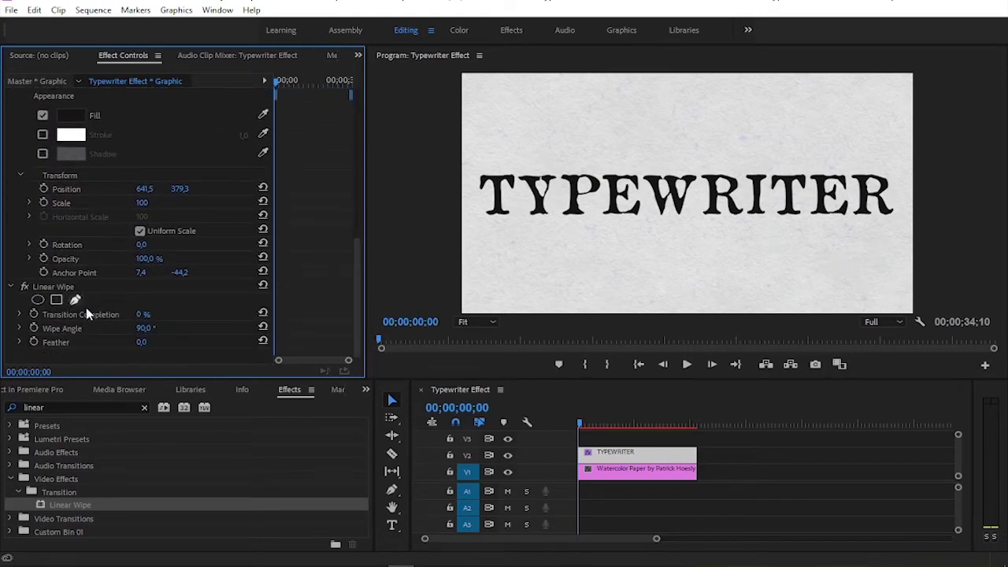
left_click_drag(143, 315, 154, 314)
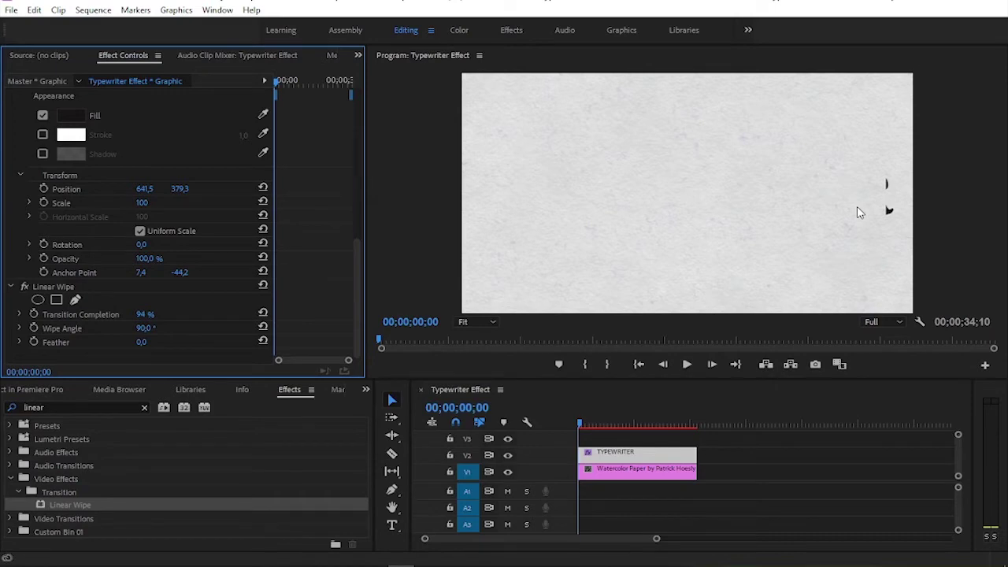
left_click_drag(142, 316, 195, 344)
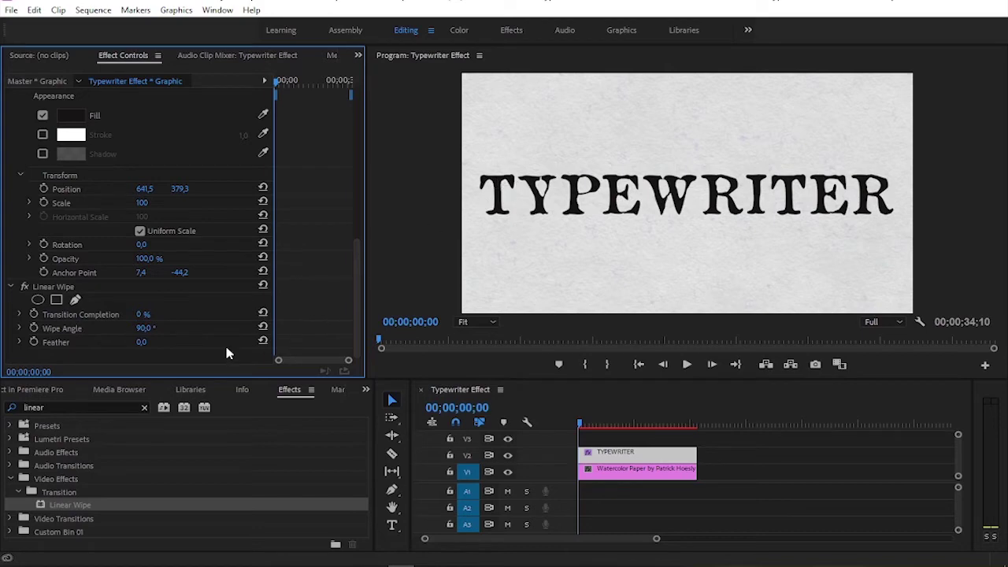
left_click(157, 327)
type("-90")
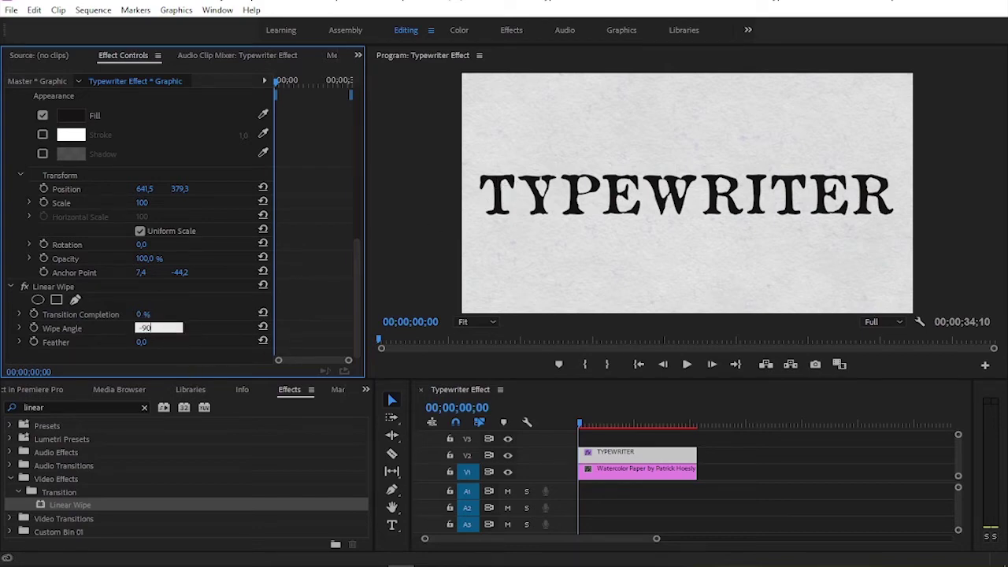
key("Return")
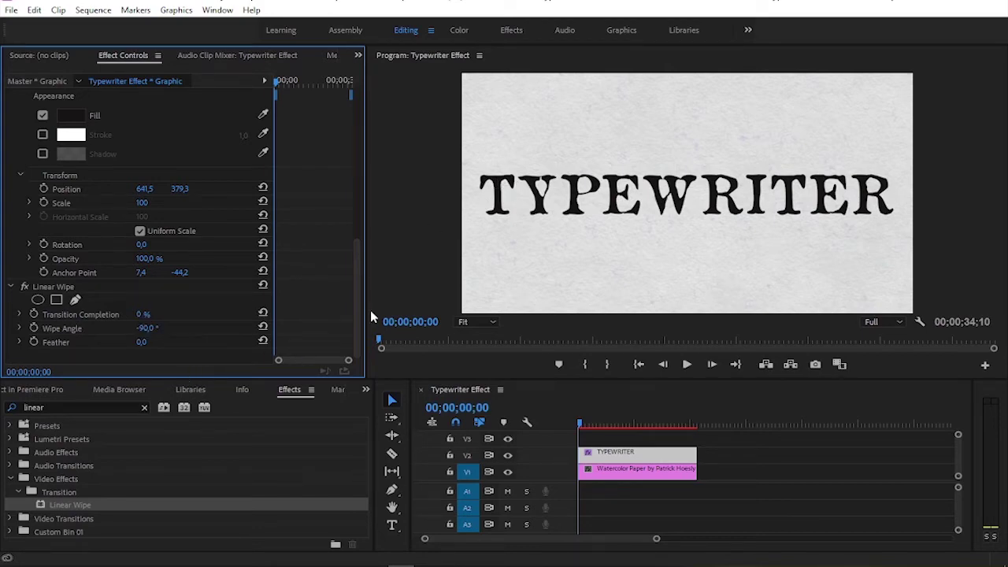
left_click_drag(154, 313, 232, 312)
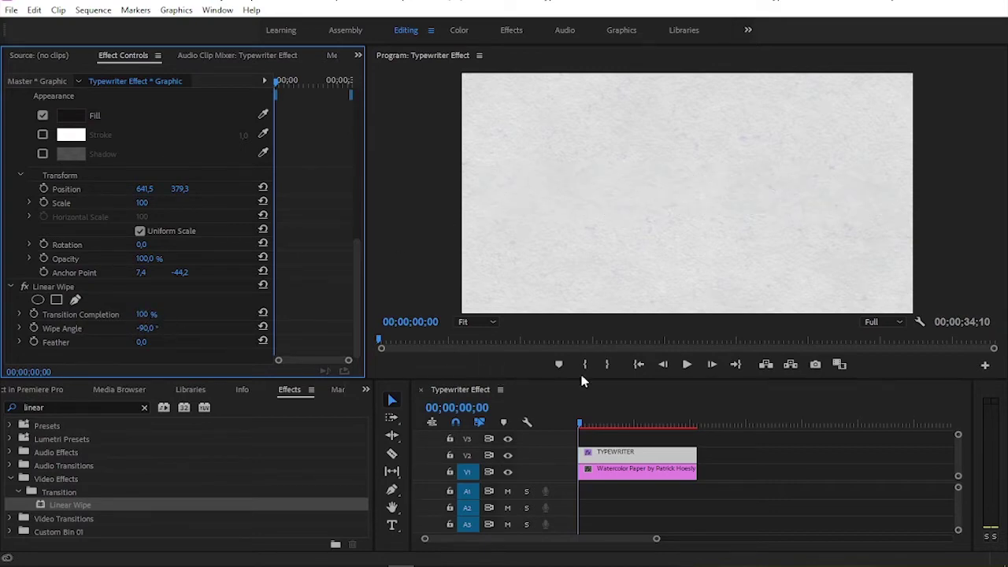
Keyframe Transition Completion at 100% at the start and 0% at 00;00;09;03.
left_click(686, 365)
mouse_move(587, 425)
left_mouse_down()
mouse_move(697, 429)
mouse_move(577, 429)
left_mouse_up()
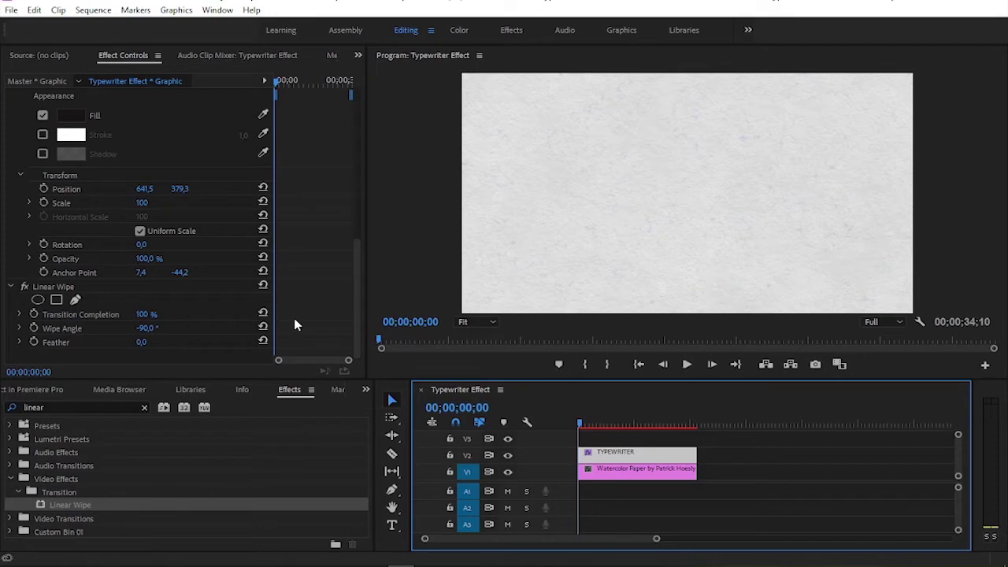
left_click(34, 314)
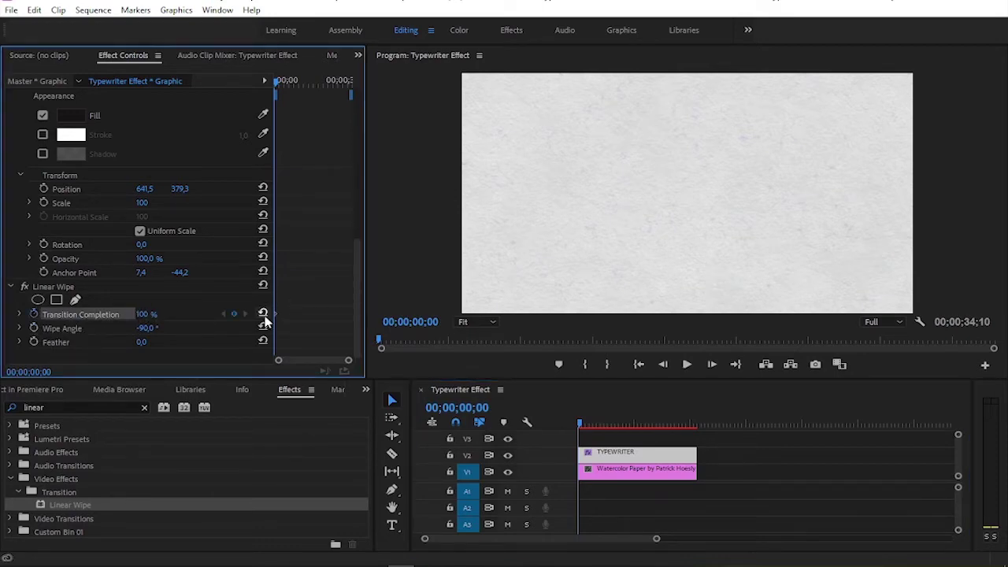
left_click_drag(277, 85, 298, 93)
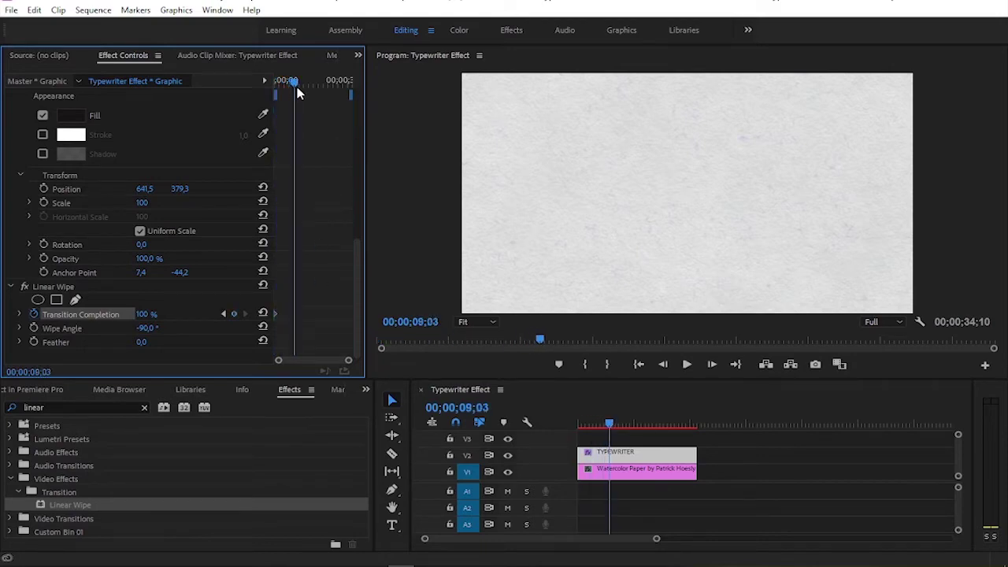
left_click(146, 314)
type("0")
key("Return")
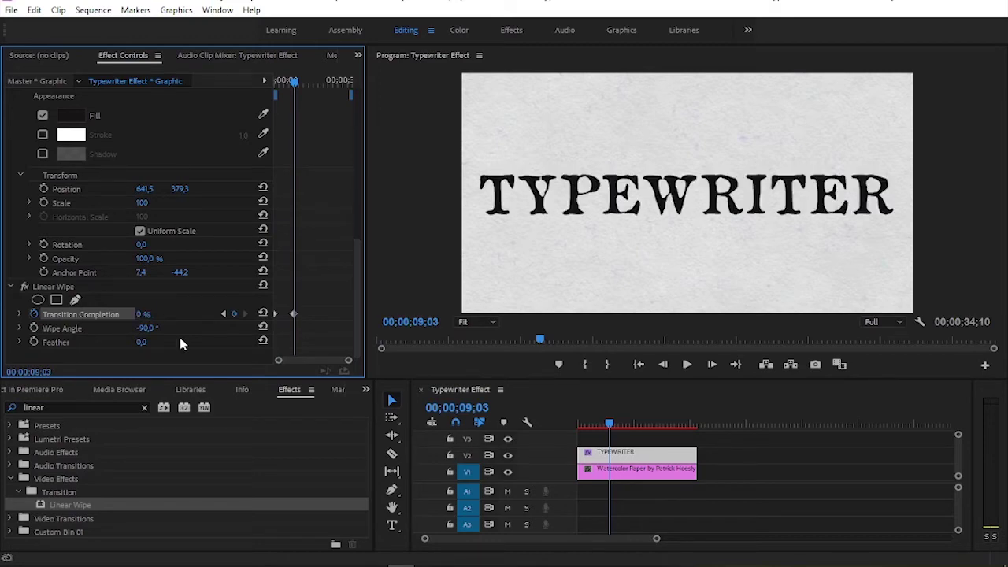
Move the 0% keyframe to 00;00;02;17 and play the reveal from the start.
left_click_drag(607, 422, 559, 429)
left_click(687, 364)
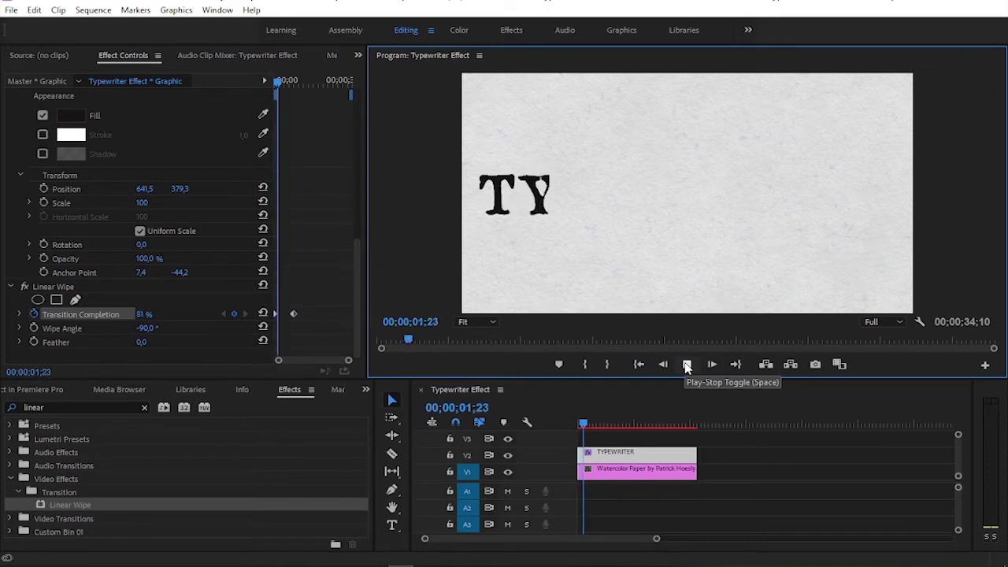
left_click(686, 365)
left_click_drag(293, 314, 285, 321)
left_click_drag(348, 360, 322, 359)
left_click_drag(322, 314, 300, 314)
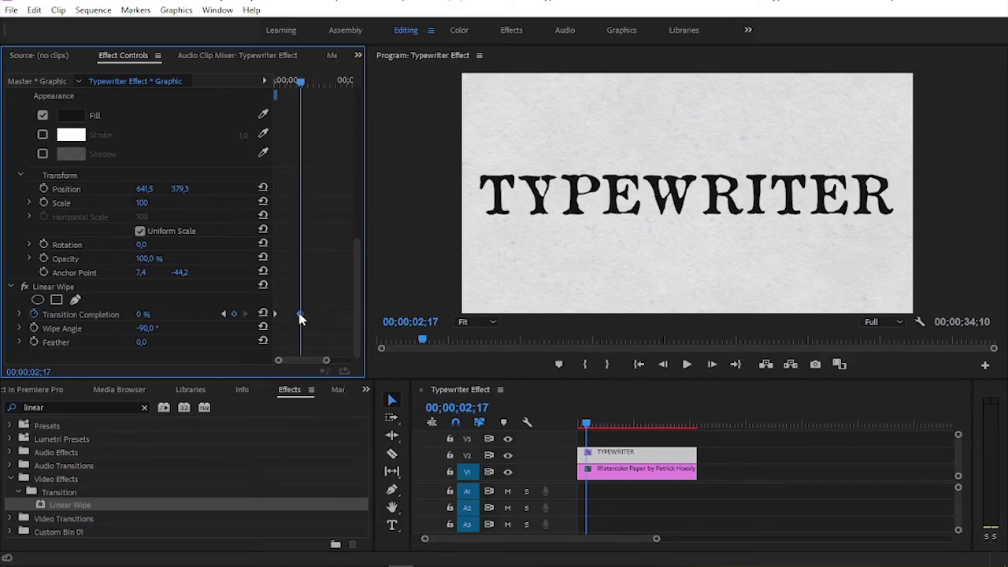
left_click(636, 366)
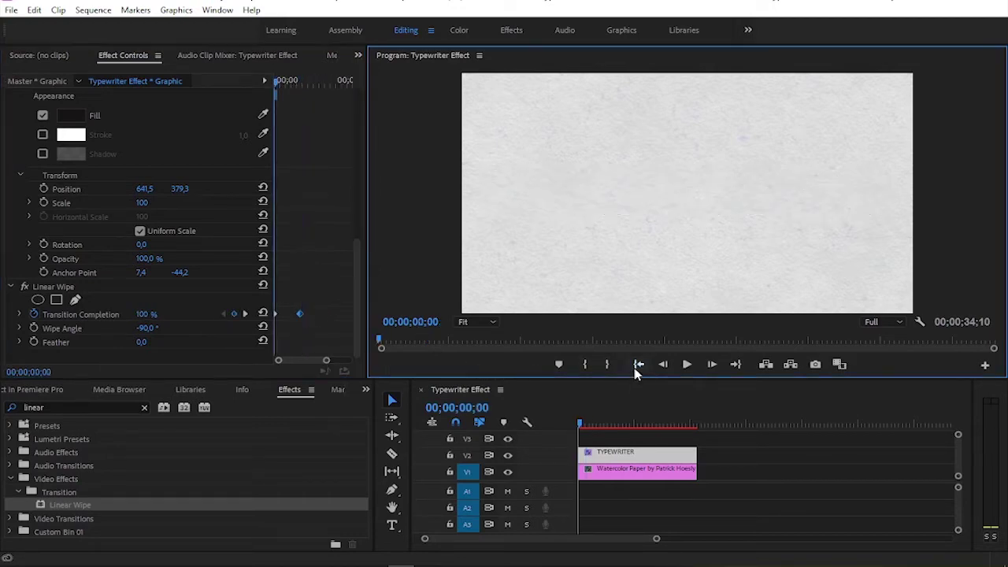
left_click(685, 364)
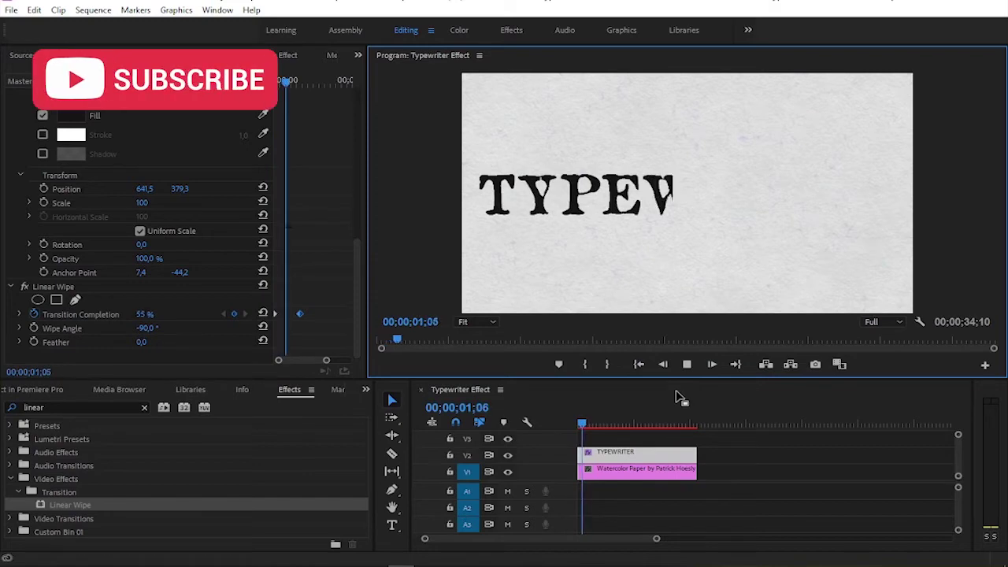
left_click(687, 364)
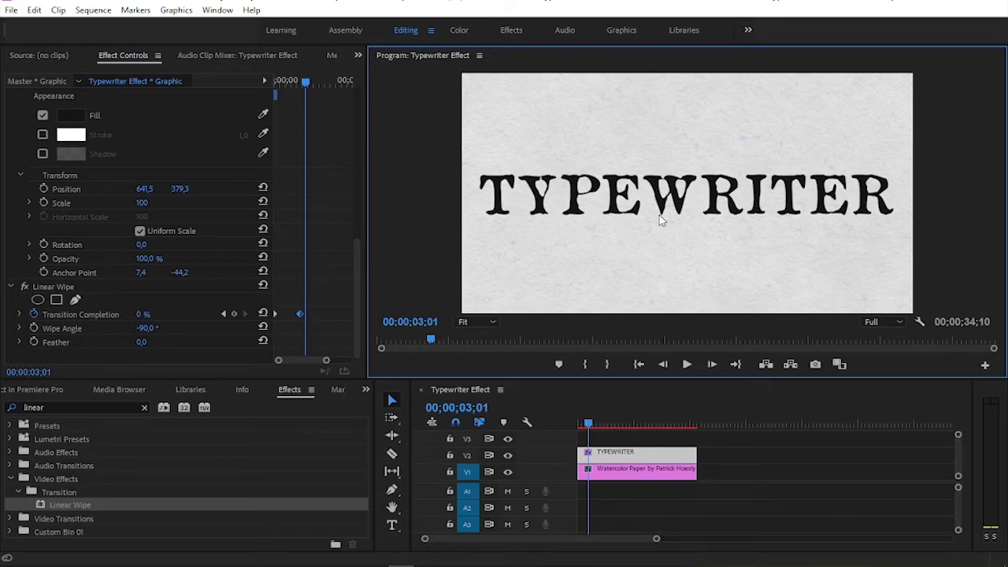
left_click_drag(656, 538, 600, 543)
Export frame 00;00;00;09 as PNG still 'T' into the clips folder.
left_click_drag(596, 425, 579, 425)
left_click(685, 364)
left_click(685, 366)
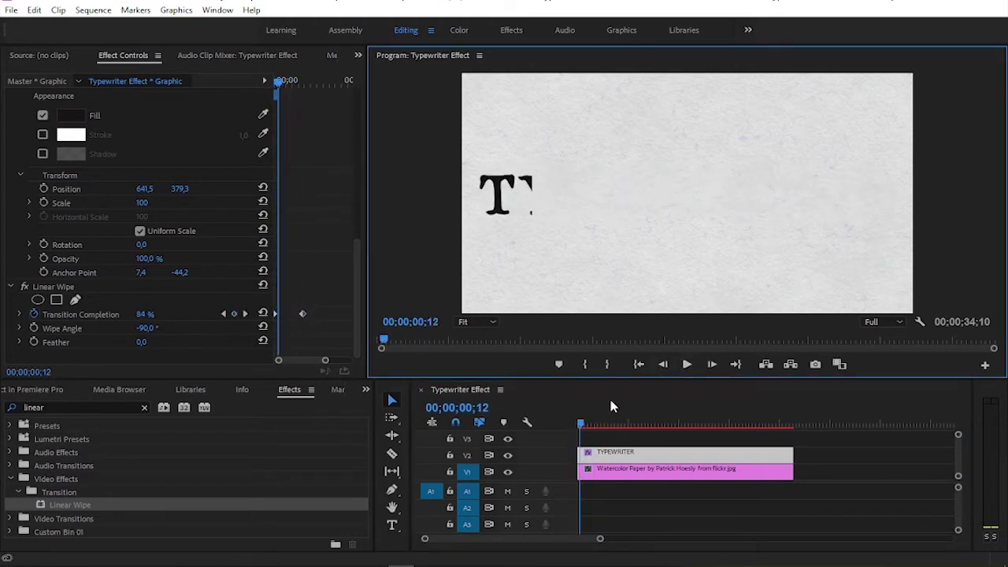
left_click(579, 425)
left_click_drag(580, 426, 581, 423)
left_click(667, 368)
left_click(815, 364)
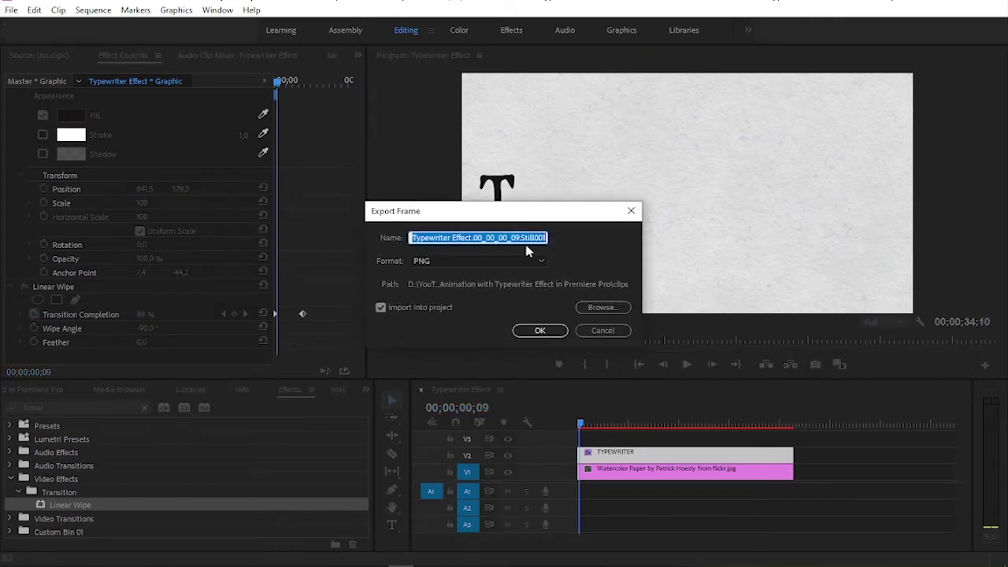
type("T")
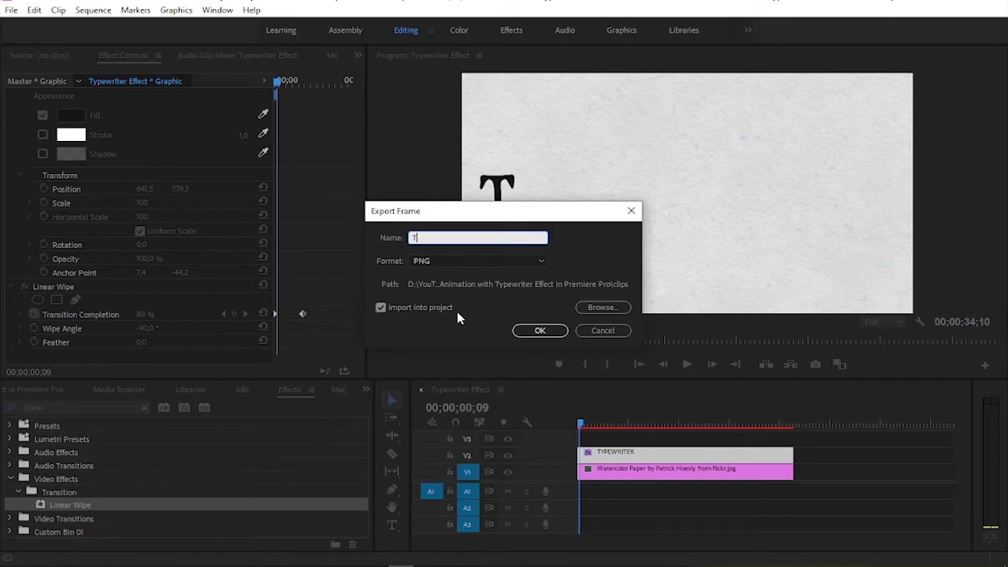
left_click(592, 306)
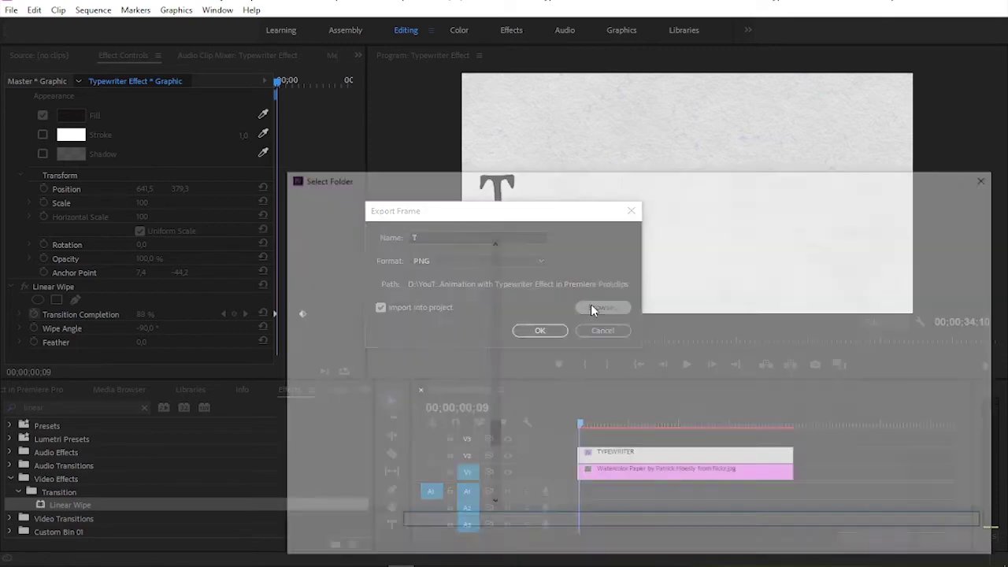
left_click(681, 199)
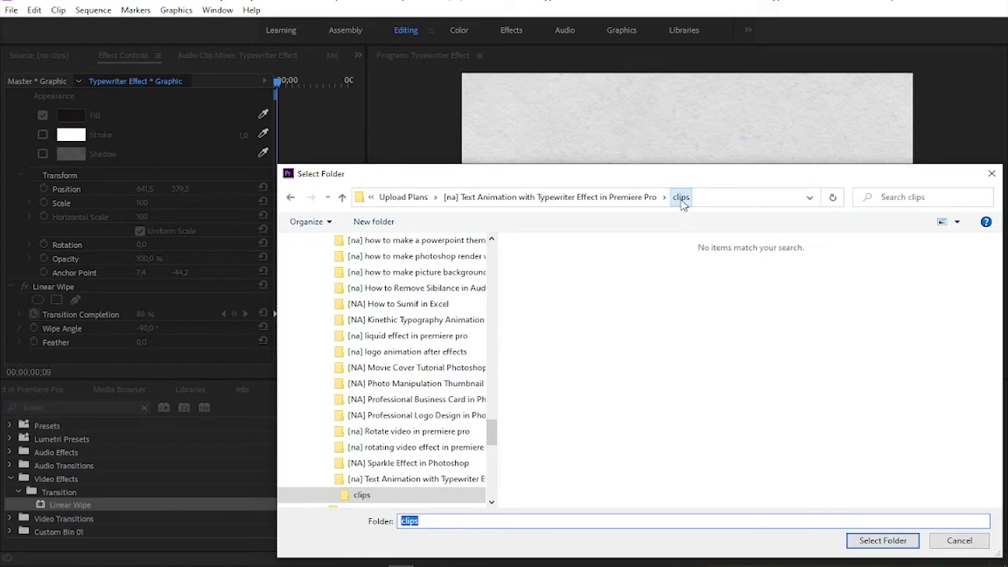
left_click(881, 541)
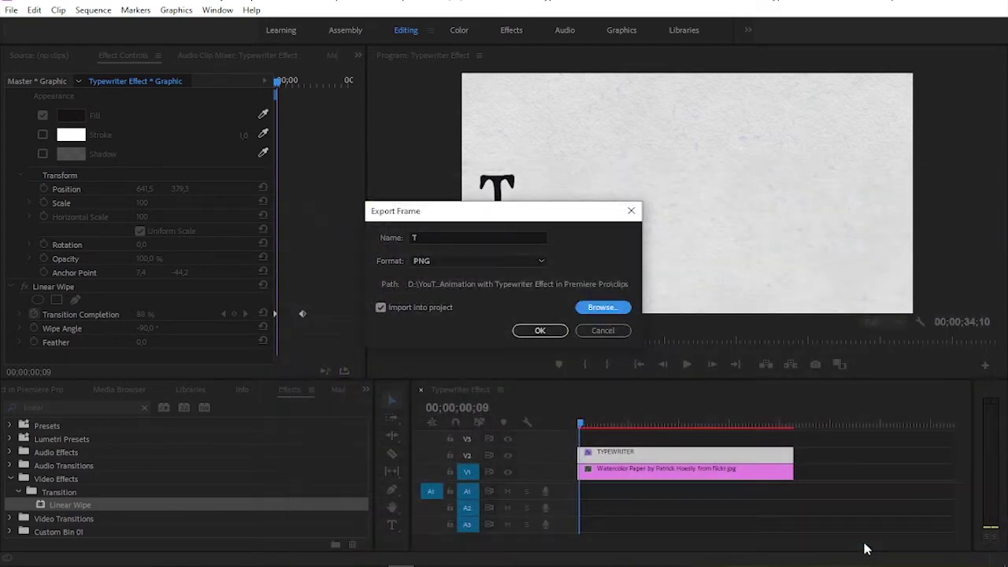
left_click(540, 332)
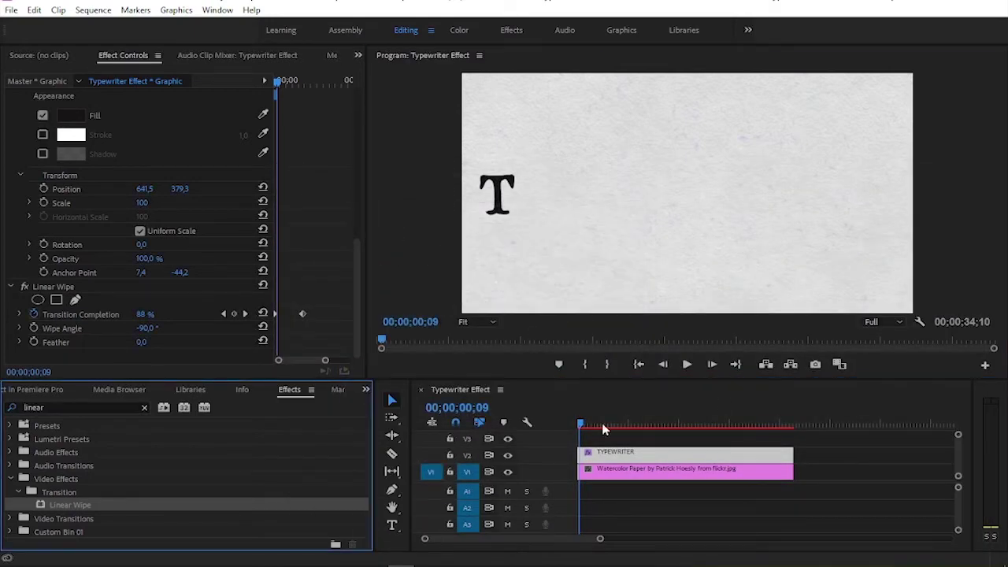
Export the TY frame at 00;00;00;16 as PNG still 'Y'.
key("Right")
key("Right")
key("Right")
key("Right")
key("Right")
key("Right")
key("Right")
key("Right")
left_click(663, 365)
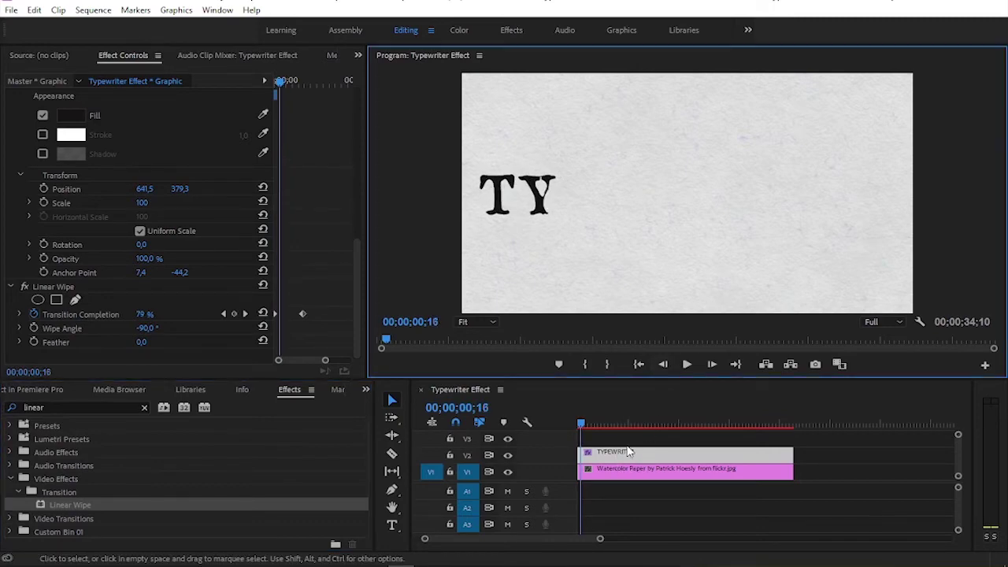
left_click(815, 365)
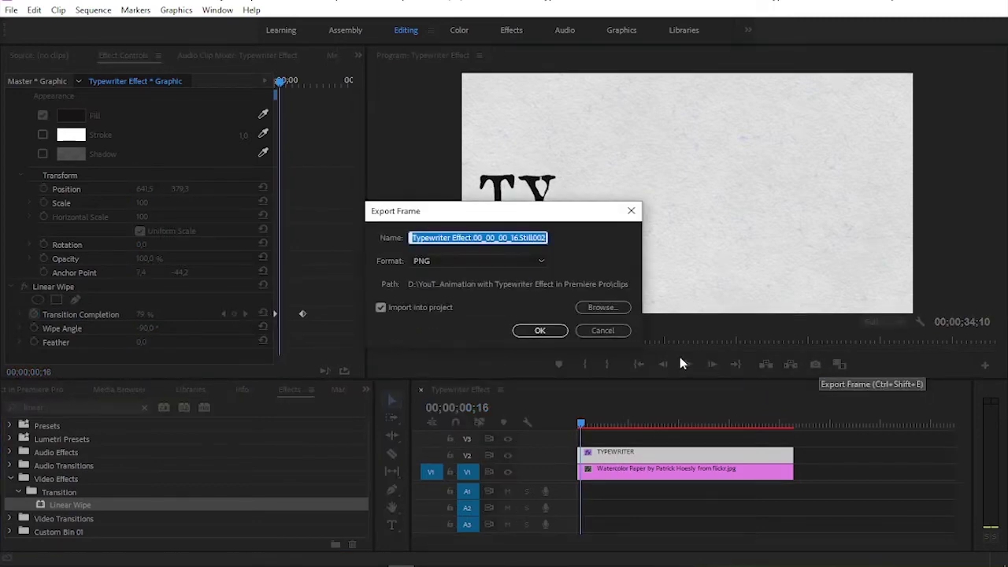
type("2")
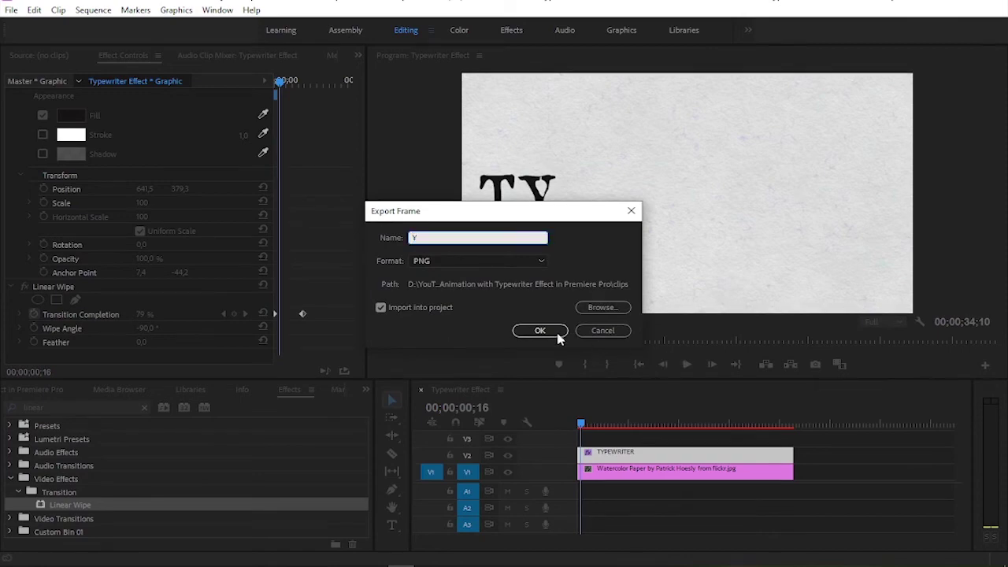
left_click(540, 331)
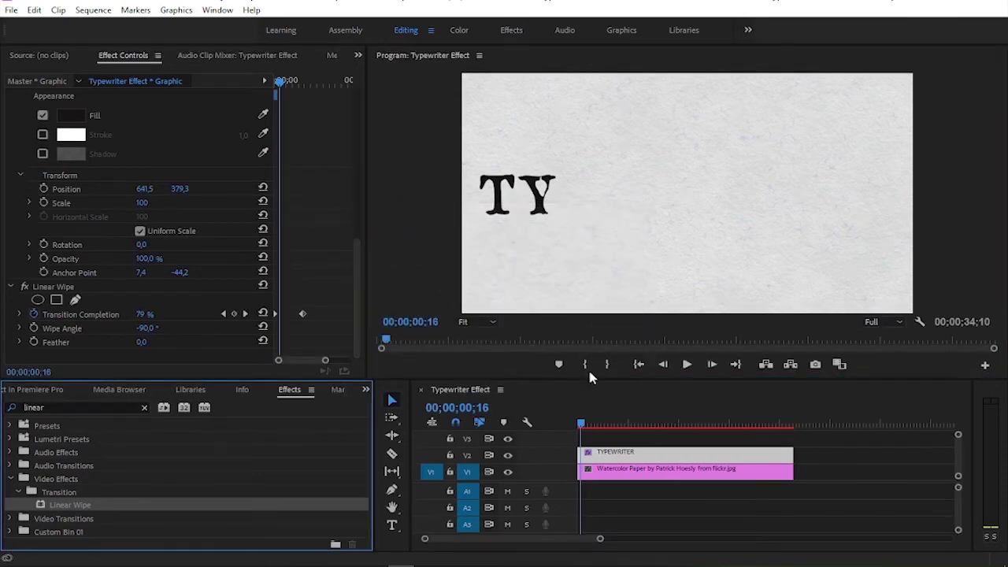
Find the frame showing TYP and export it as a letter still.
key("space")
key("space")
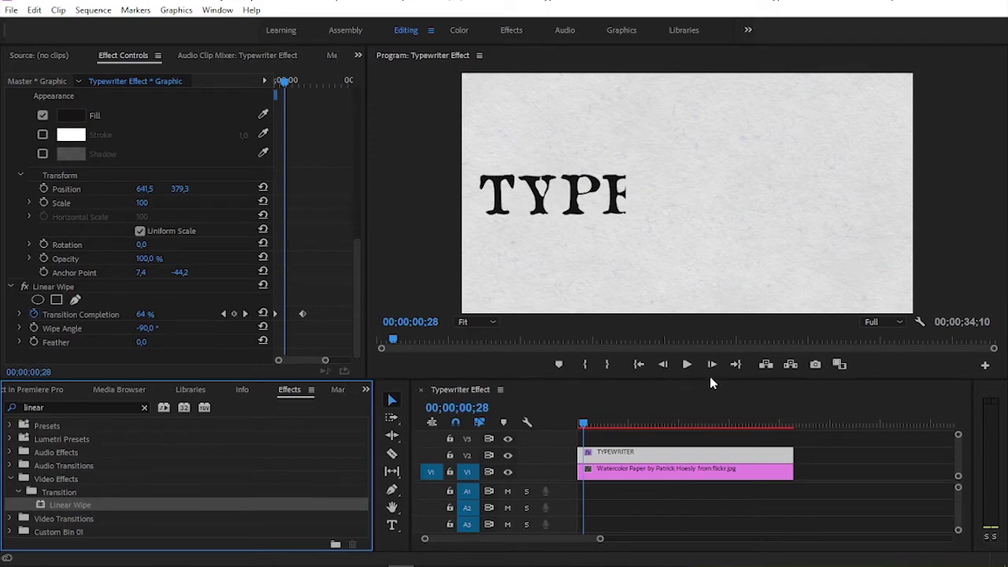
left_click(668, 367)
left_click(668, 367)
left_click(666, 367)
left_click(666, 367)
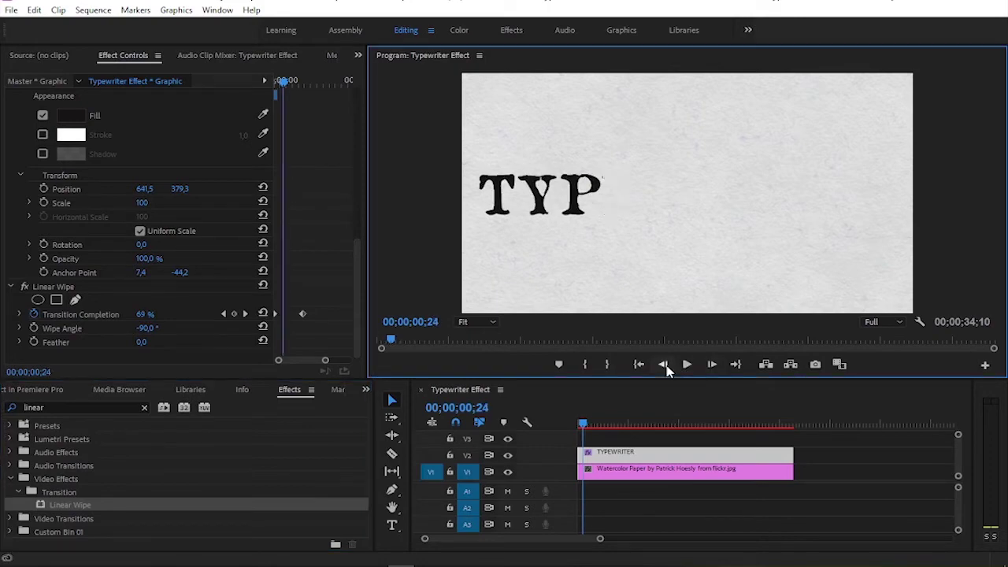
left_click(666, 367)
left_click(713, 366)
left_click(815, 366)
type("F")
left_click(544, 331)
Step forward to the TYPEW frame and export it as a still.
left_click(711, 364)
left_click(712, 364)
left_click(663, 364)
left_click(712, 364)
key("Right")
key("Right")
key("Right")
key("Right")
key("Right")
key("Right")
key("Right")
key("Right")
key("Right")
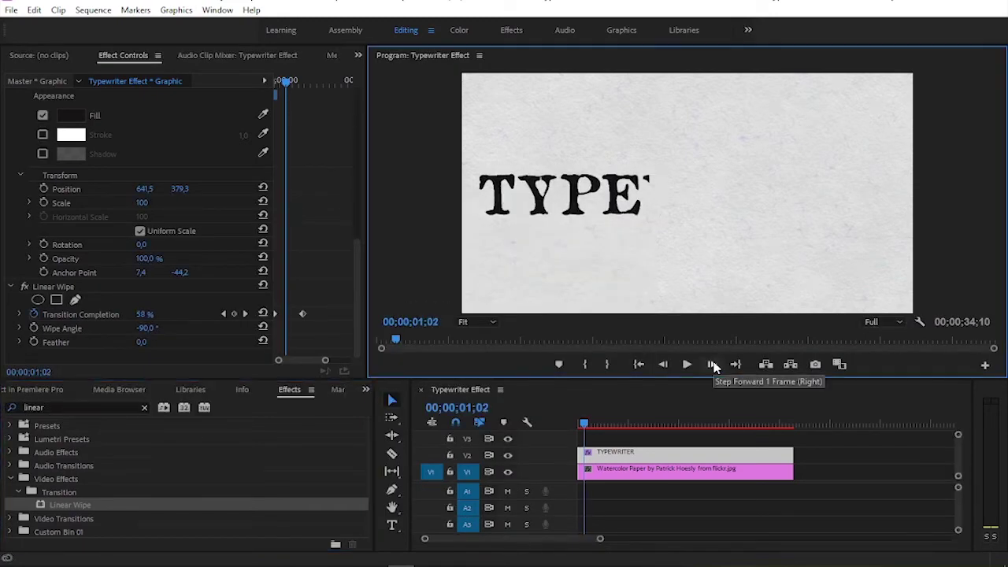
key("ctrl+shift+e")
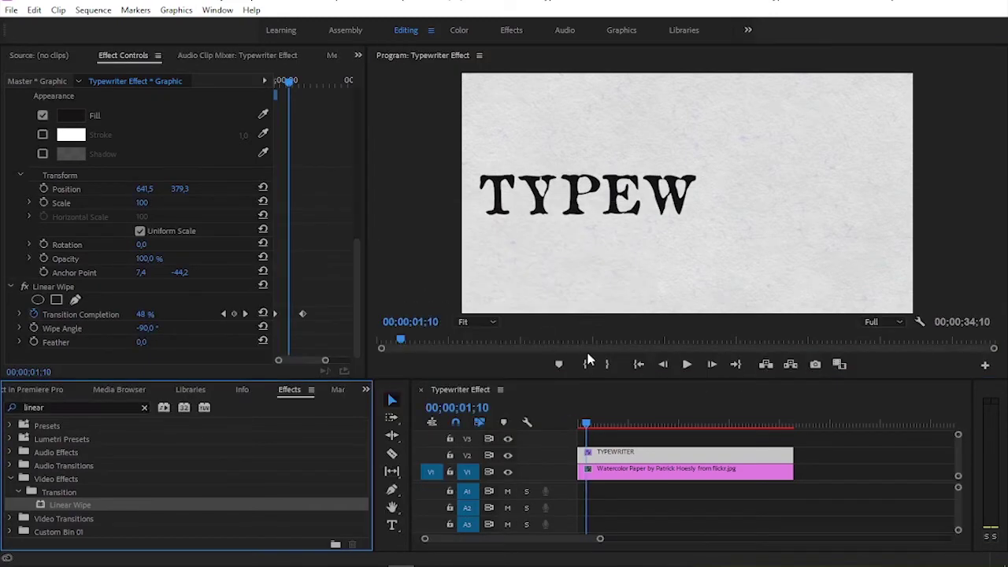
left_click(712, 365)
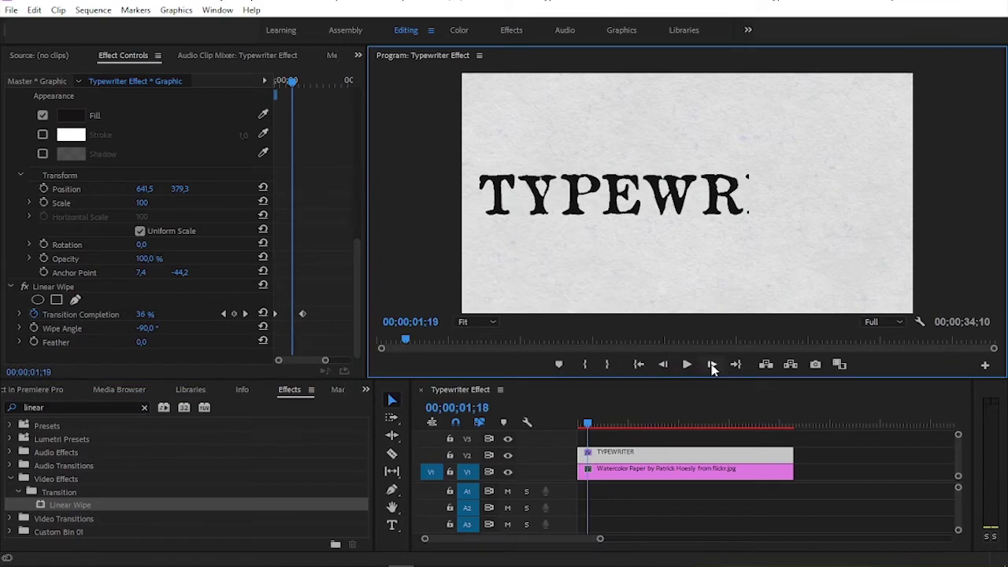
Export the TYPEWRIT frame and the full TYPEWRITER frame as letter stills.
left_click(814, 363)
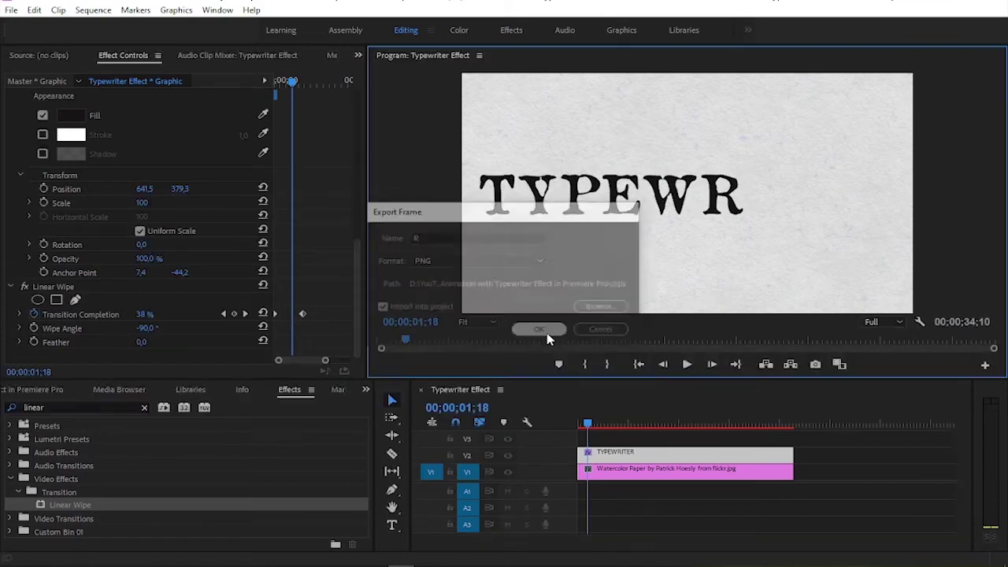
key("Right")
key("Right")
key("Right")
key("Right")
left_click(711, 364)
left_click(711, 365)
left_click(710, 365)
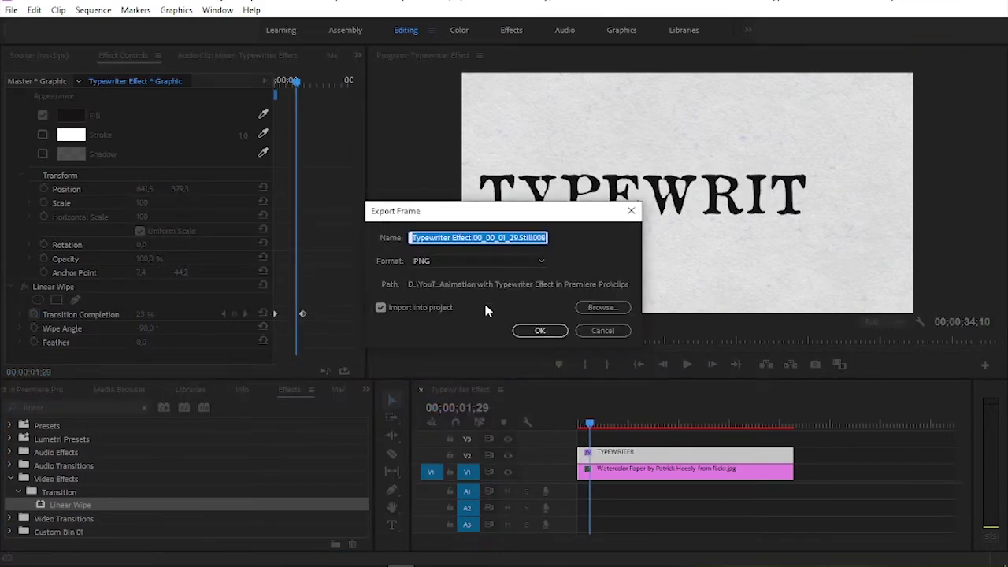
type("T2")
left_click(540, 331)
left_click(713, 364)
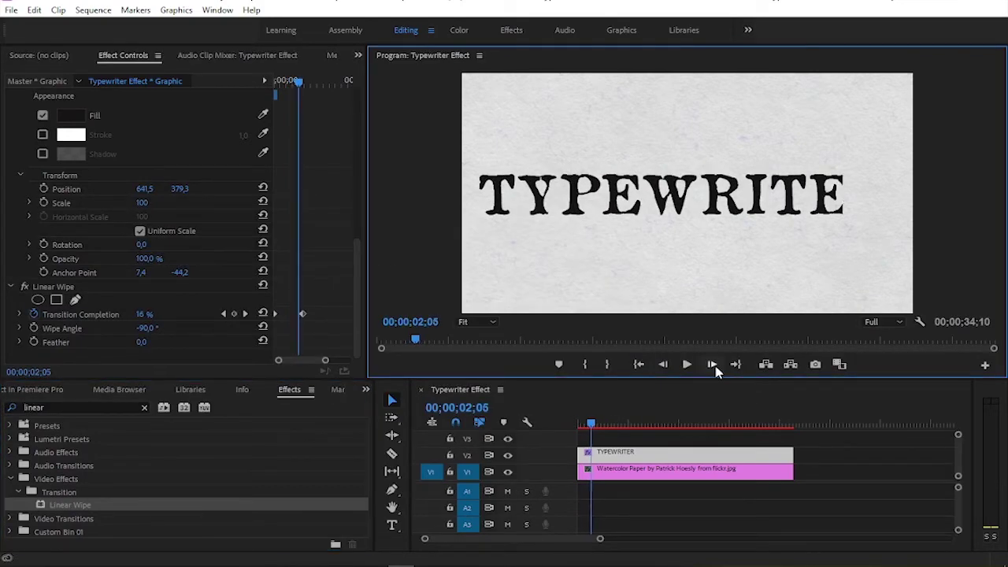
type("01")
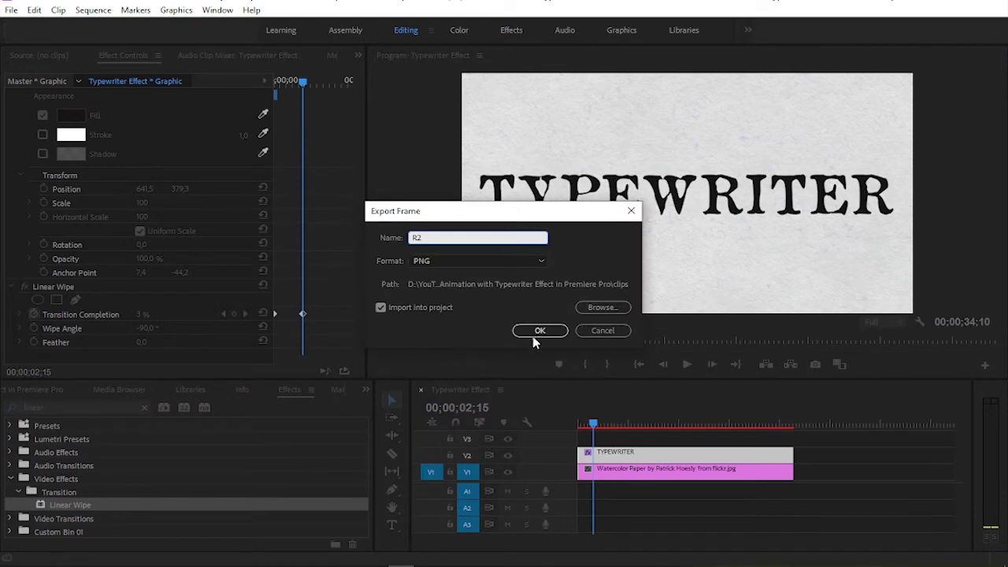
left_click(540, 331)
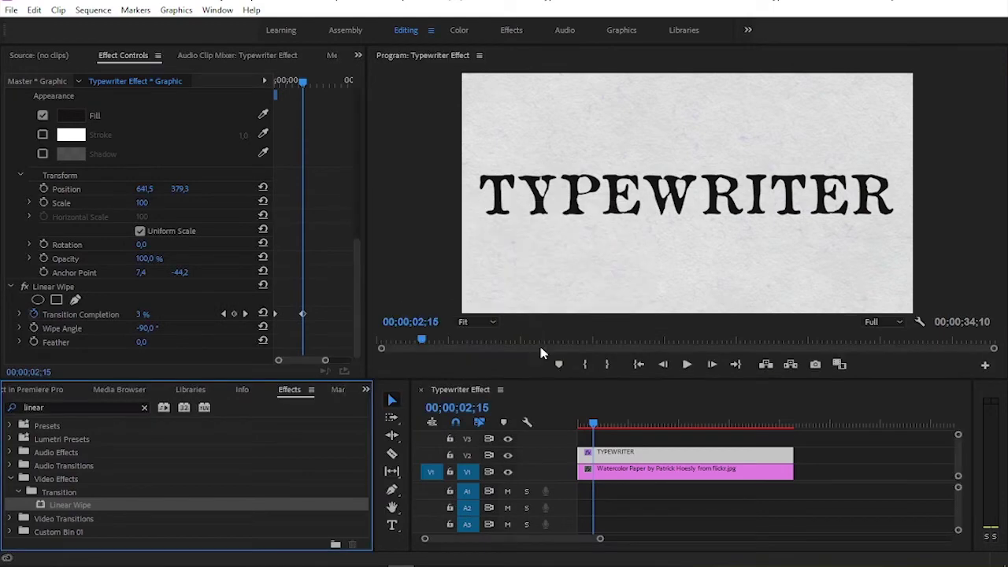
Show the Project panel's media list and give it more height.
left_click(366, 390)
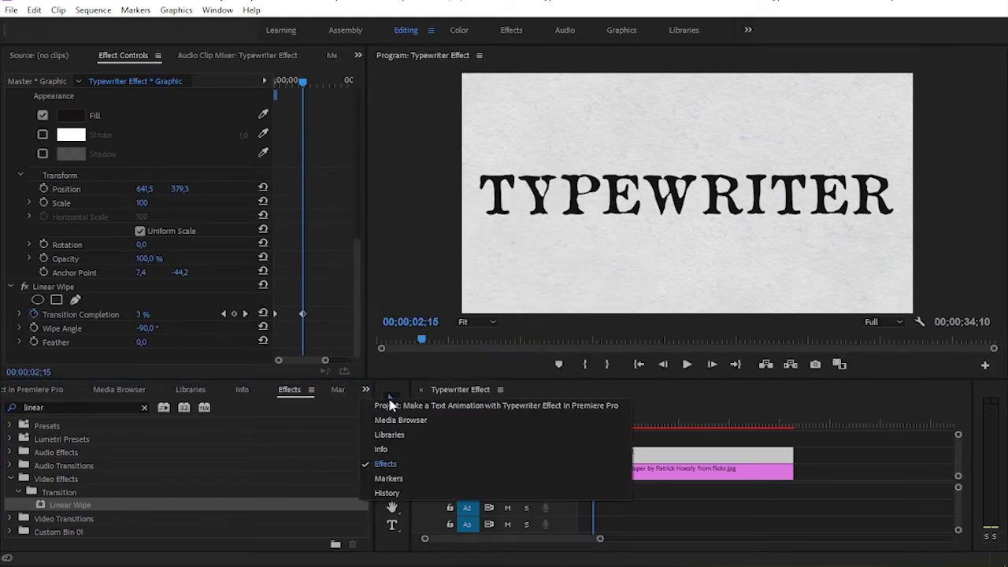
left_click(395, 385)
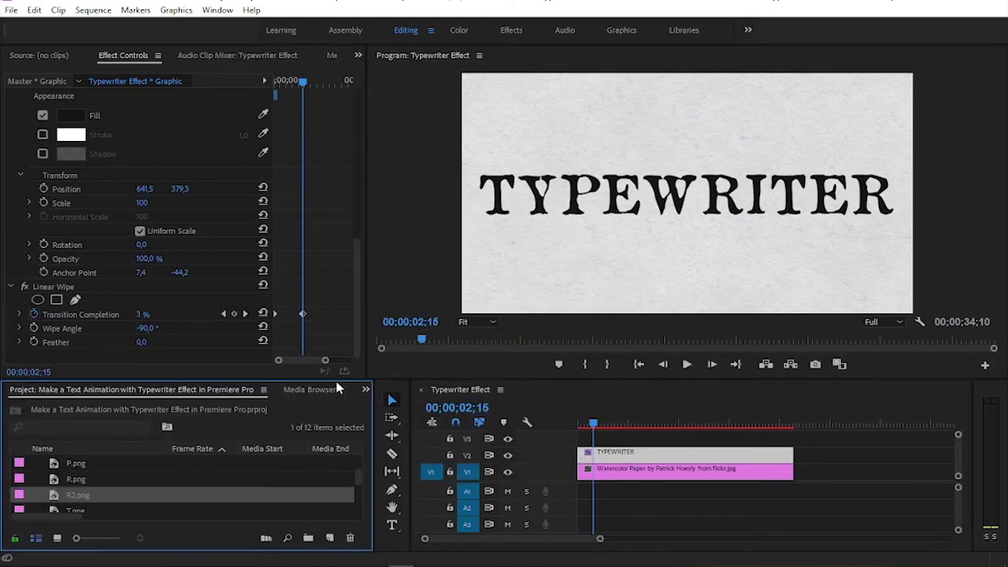
left_click_drag(320, 380, 331, 328)
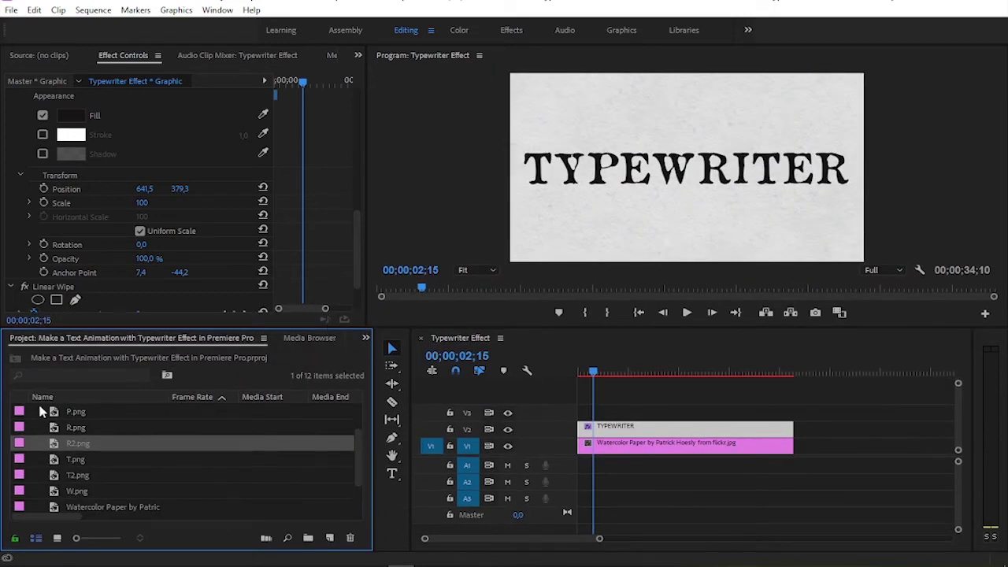
Drop typewriter.wav from the project folder in File Explorer onto A1 at the sequence start.
scroll(79, 472, "down", 3)
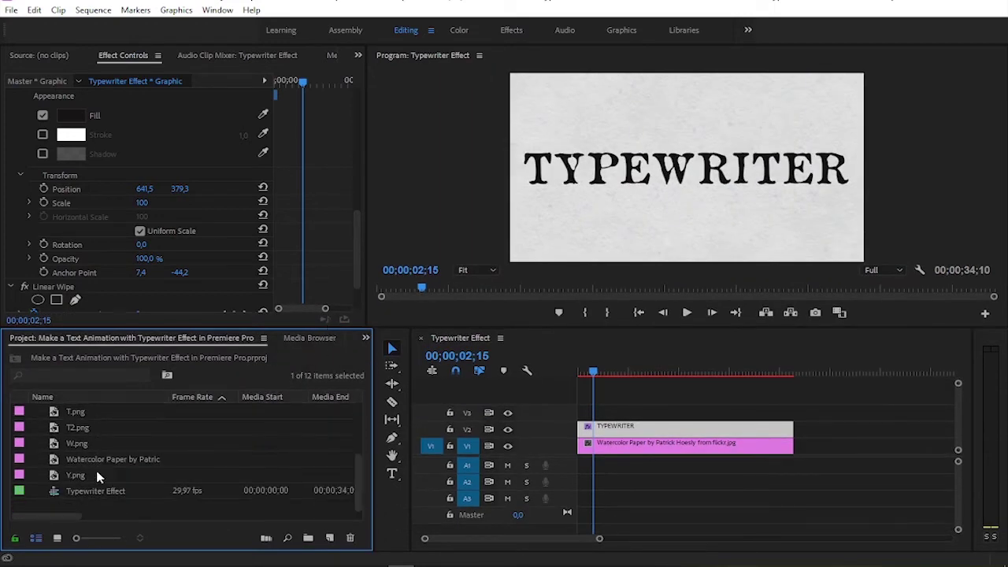
scroll(95, 475, "up", 6)
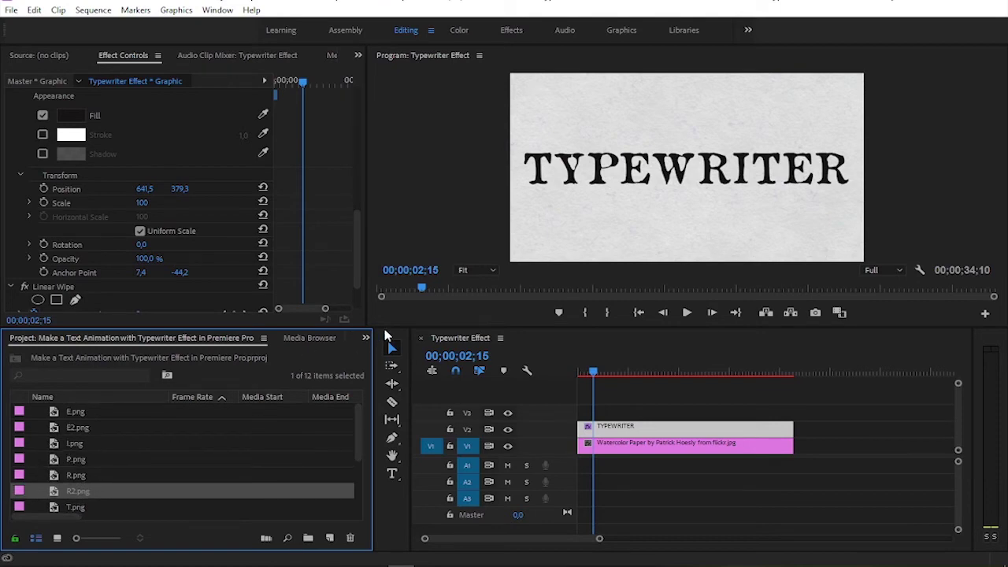
left_click_drag(410, 329, 413, 376)
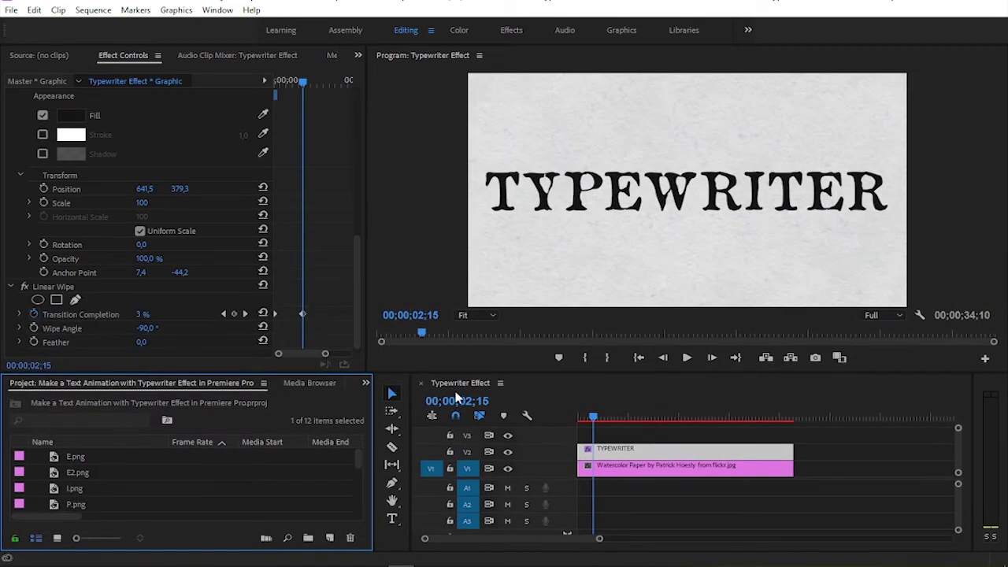
left_click(562, 541)
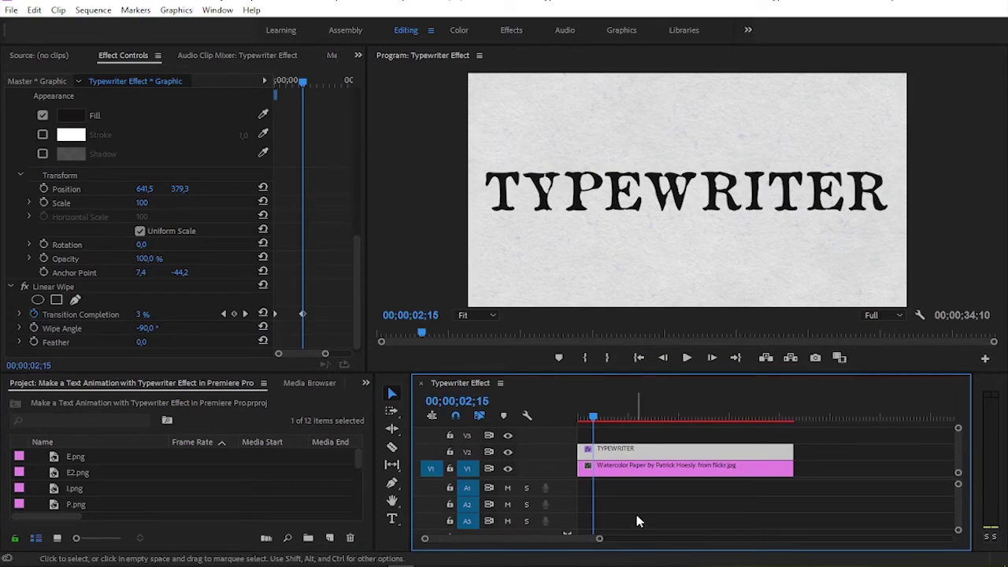
key("alt+Tab")
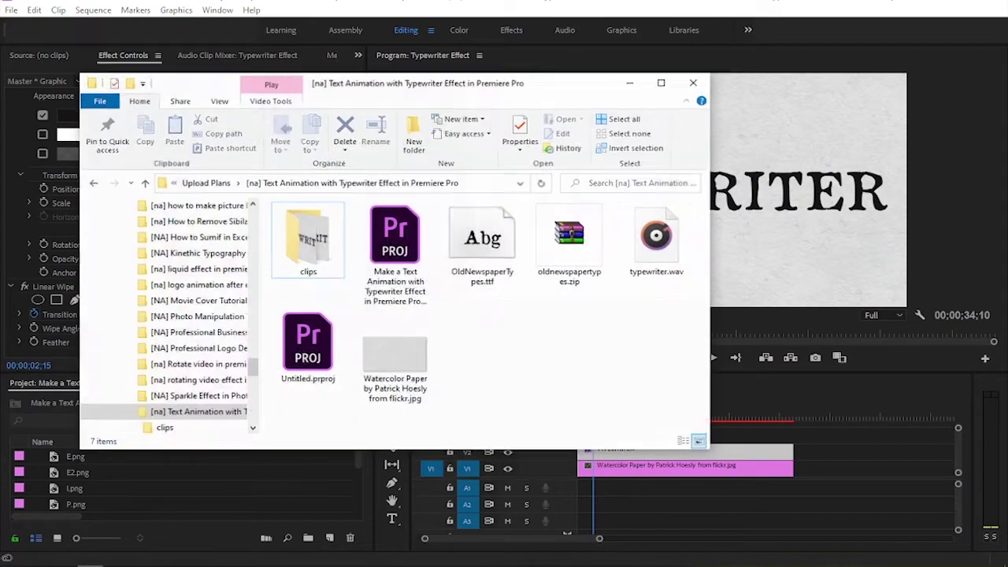
left_click_drag(647, 265, 578, 487)
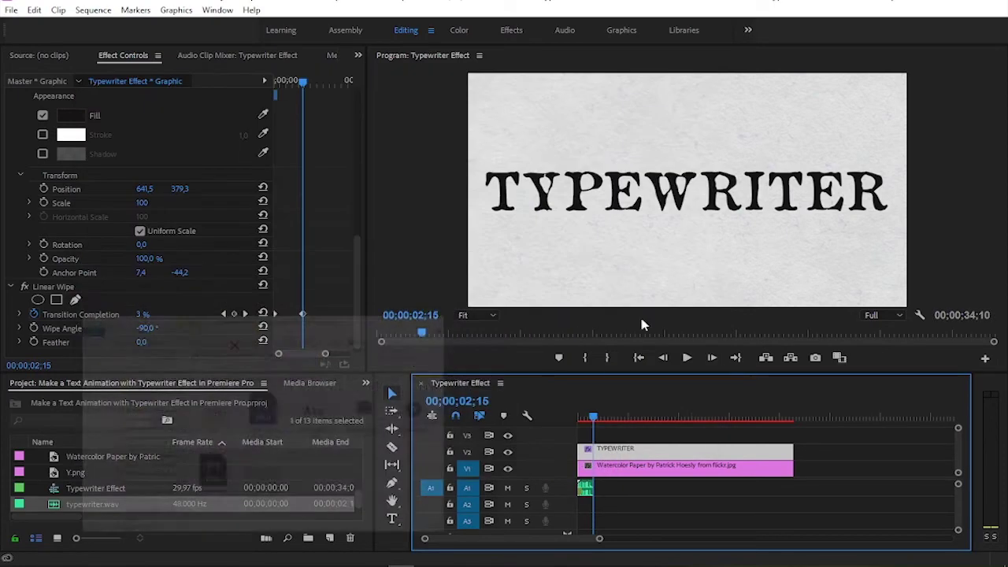
left_click(631, 80)
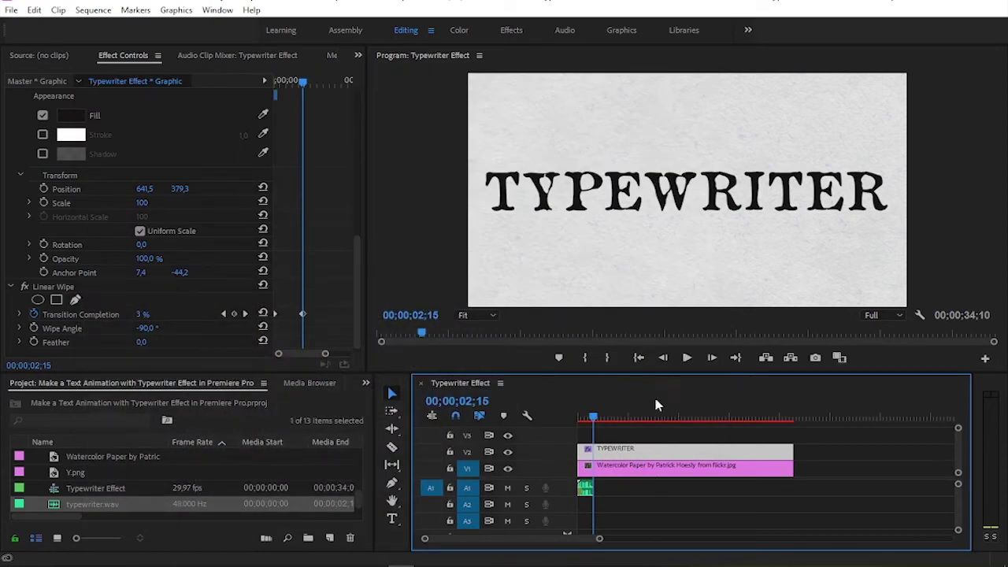
Preview the typing animation from the start, then switch off V2's output to hide the title.
left_click(639, 357)
key("space")
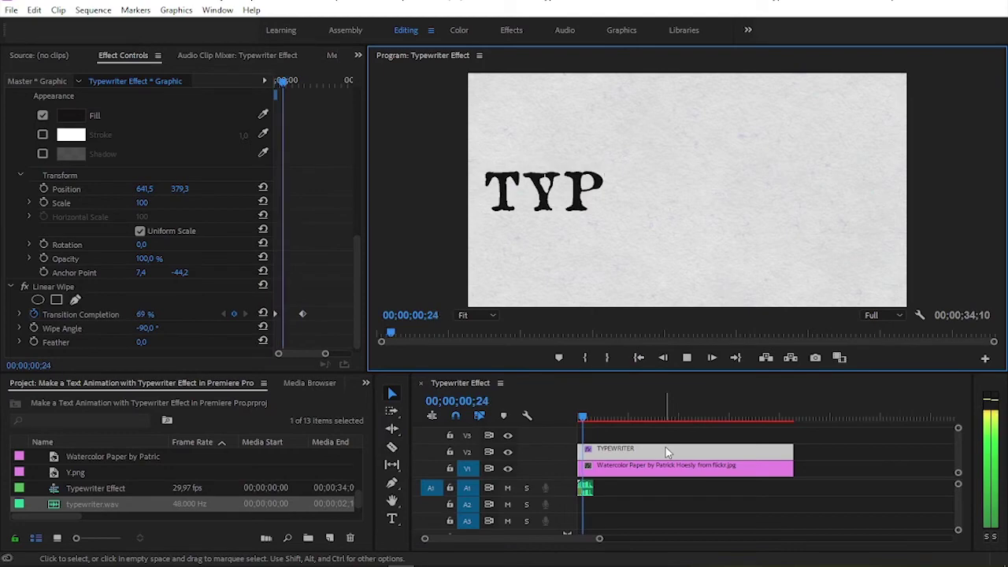
key("space")
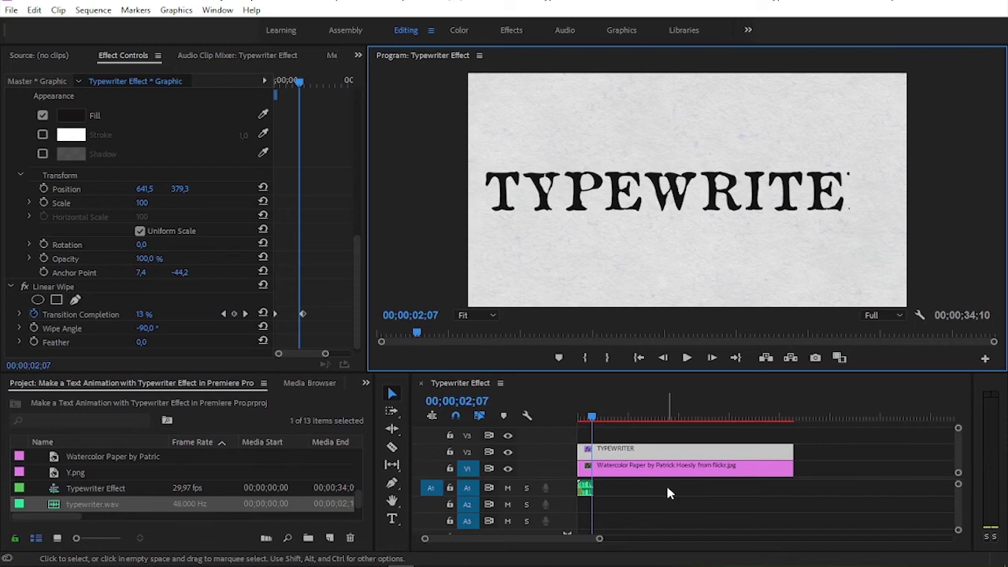
key("=")
key("=")
key("=")
key("=")
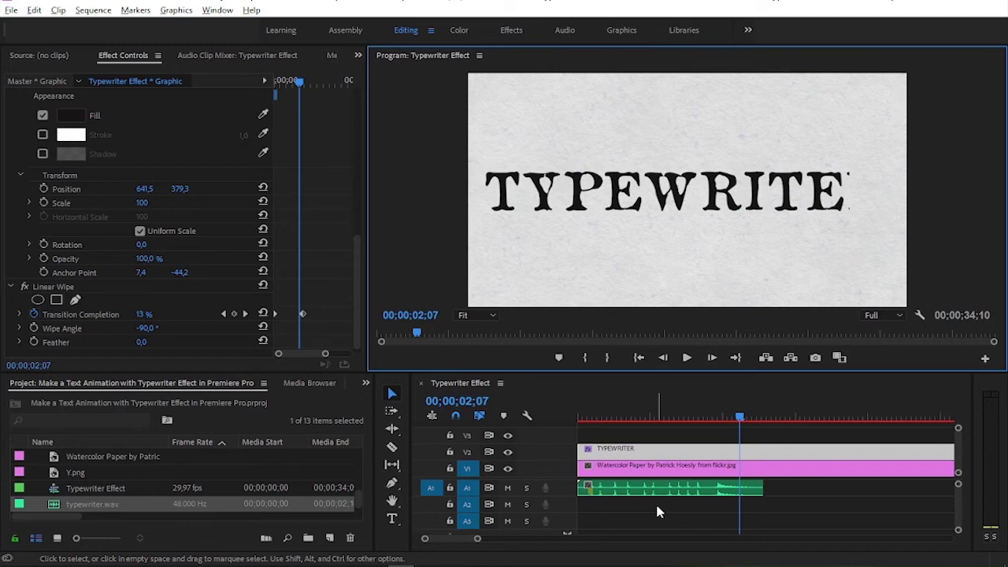
left_click(508, 452)
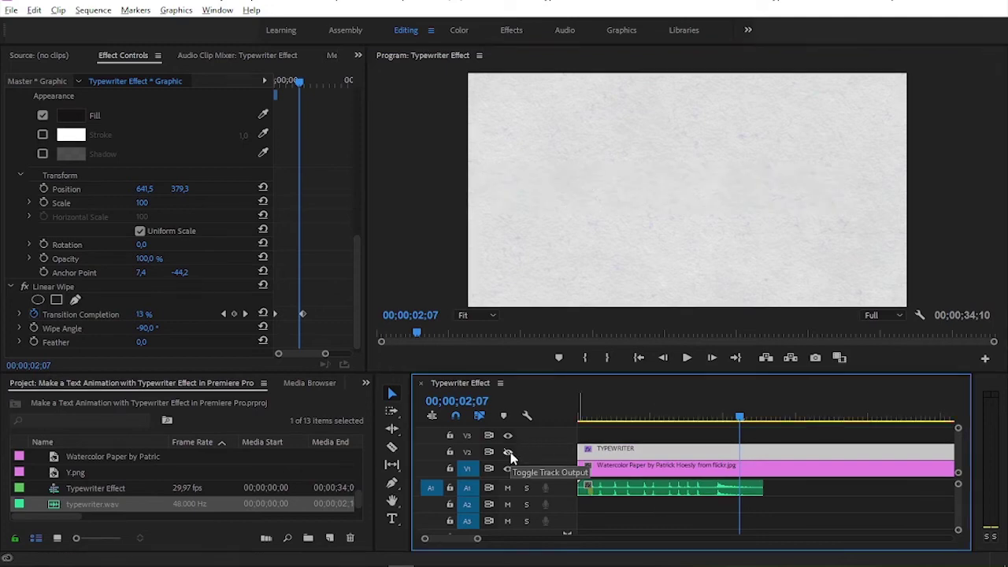
Place the T.png still on track V3 and move the playhead to 00;00;00;21.
key("=")
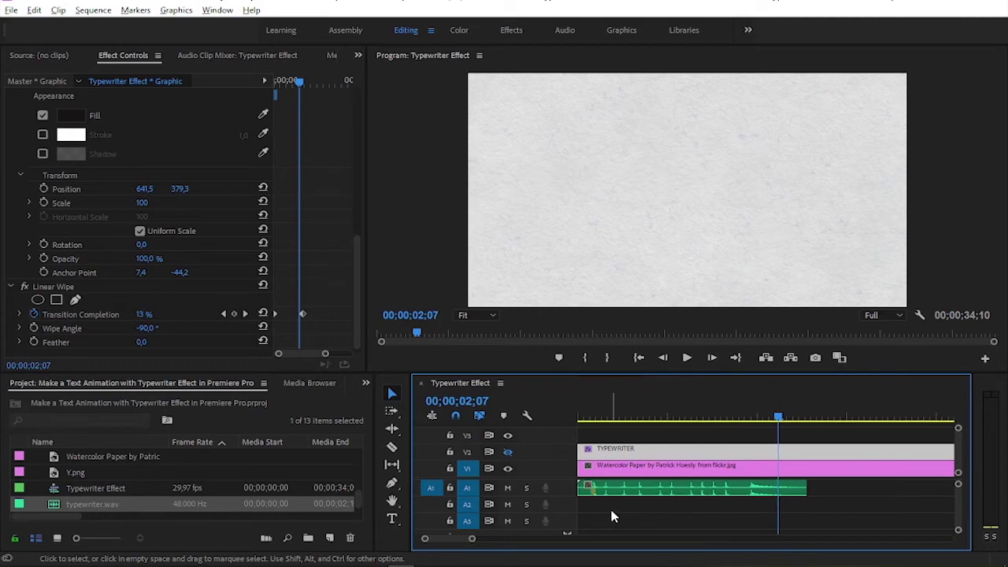
scroll(258, 494, "down", 3)
scroll(259, 493, "up", 2)
left_click_drag(84, 510, 788, 433)
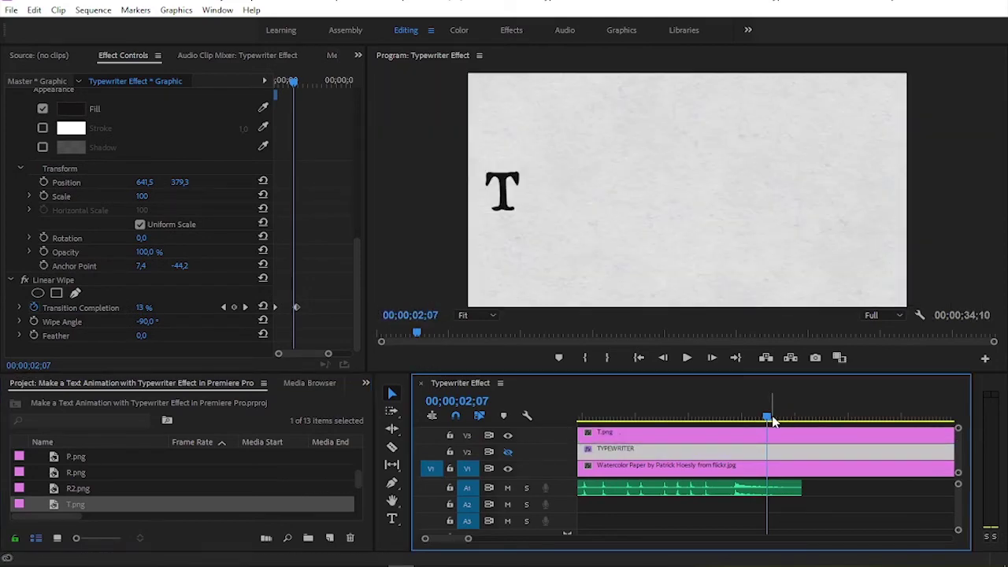
left_click_drag(770, 421, 603, 417)
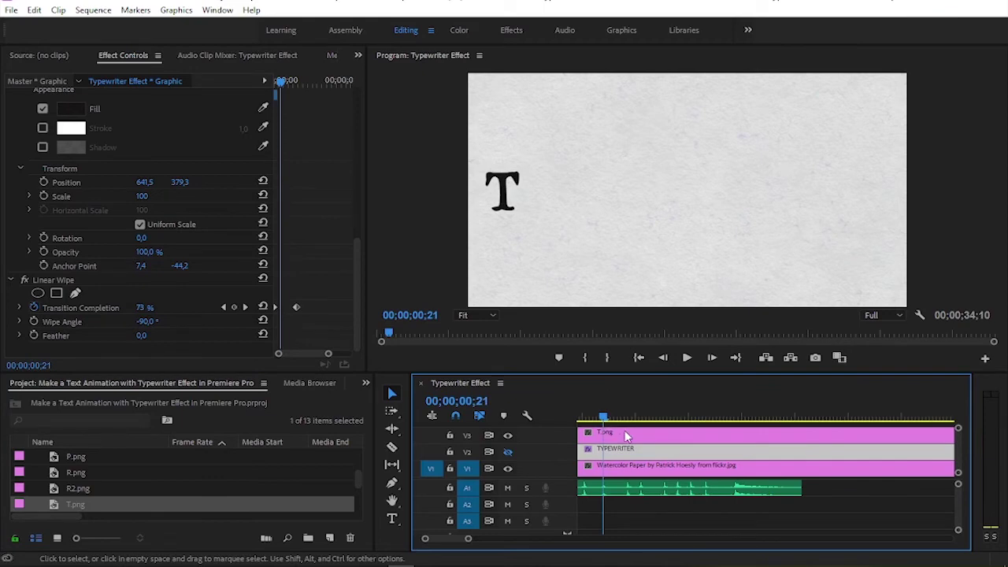
Trim the start and end of the T.png clip down to a few frames.
left_click(635, 438)
key("minus")
left_click_drag(800, 435, 602, 442)
left_click_drag(491, 538, 463, 544)
left_click_drag(761, 434, 663, 443)
left_click_drag(579, 435, 653, 436)
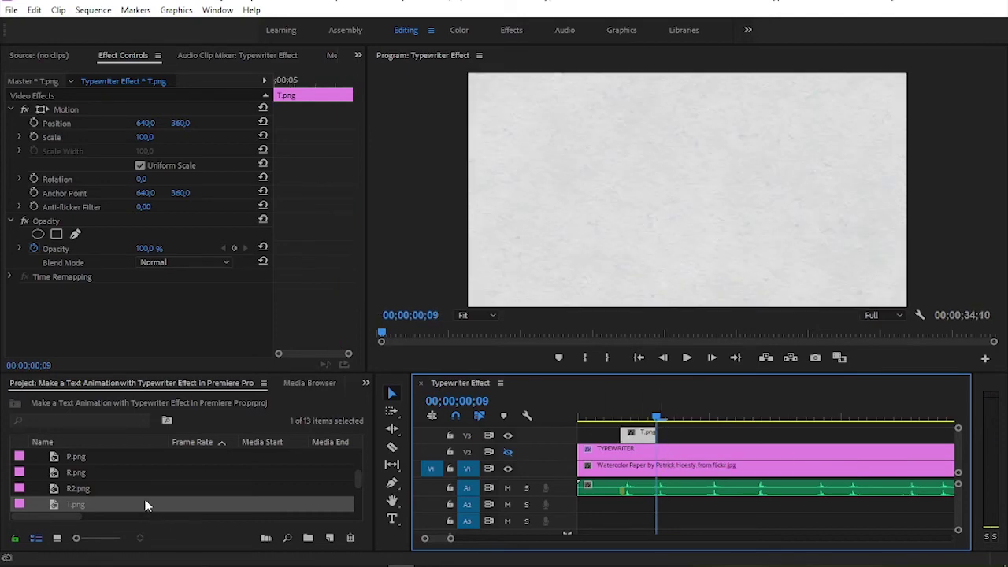
Place Y.png on V3 at the playhead and shorten it from its end.
scroll(144, 496, "up", 2)
left_click_drag(298, 334, 302, 288)
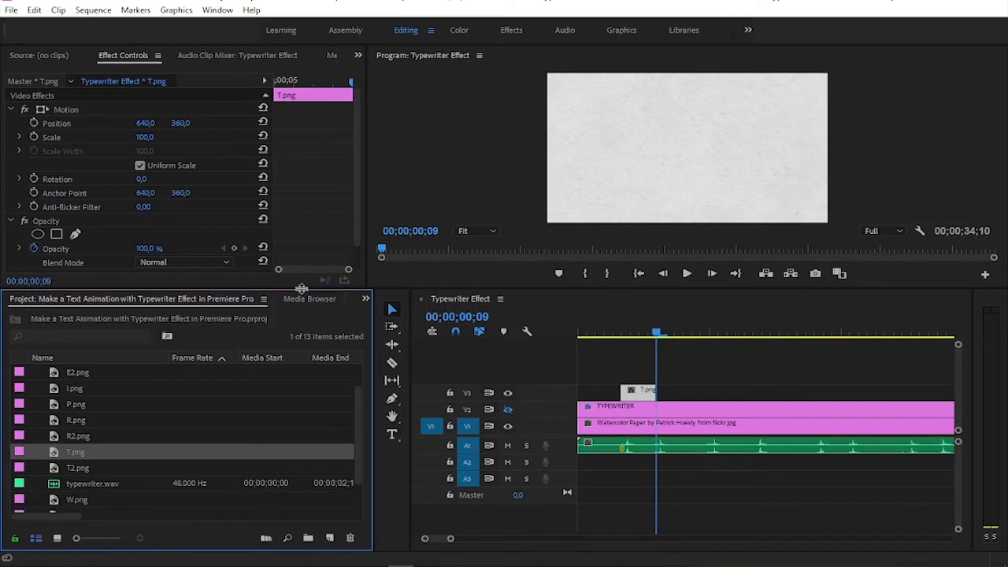
scroll(150, 440, "down", 2)
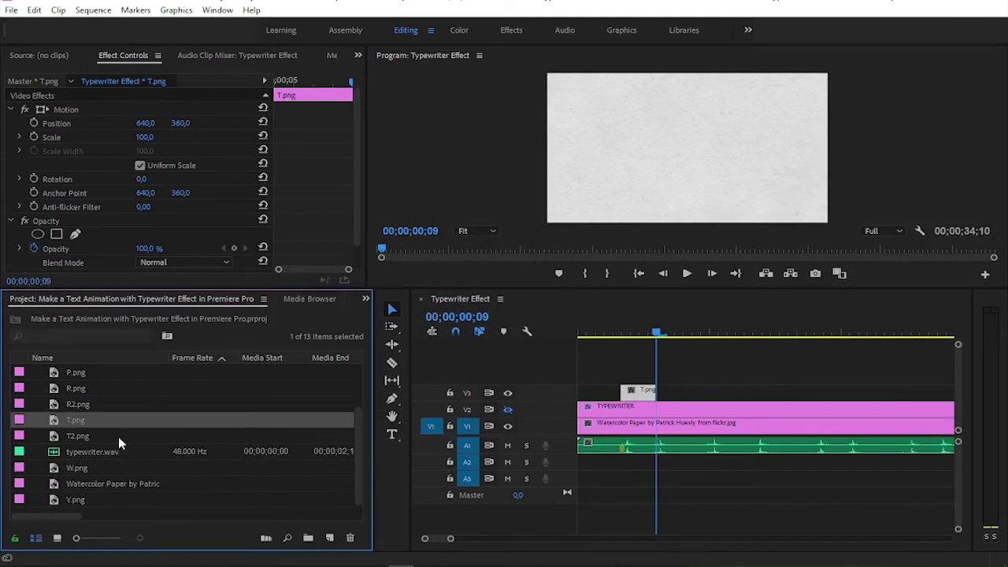
left_click(86, 503)
left_click_drag(432, 455, 659, 392)
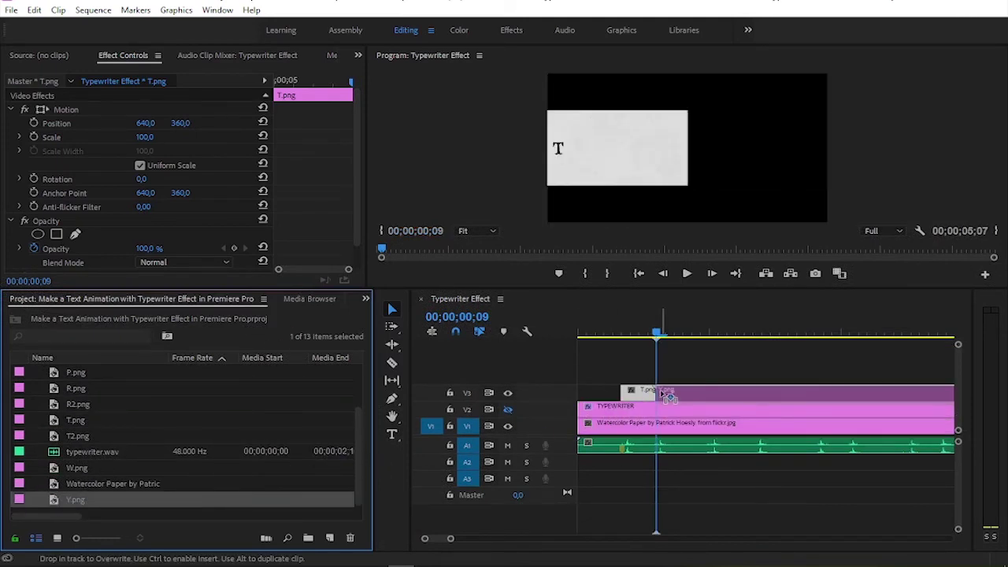
key("minus")
key("minus")
left_click_drag(854, 393, 603, 391)
Trim the Y.png clip so it ends at 00;00;00;15.
key("equal")
key("equal")
key("equal")
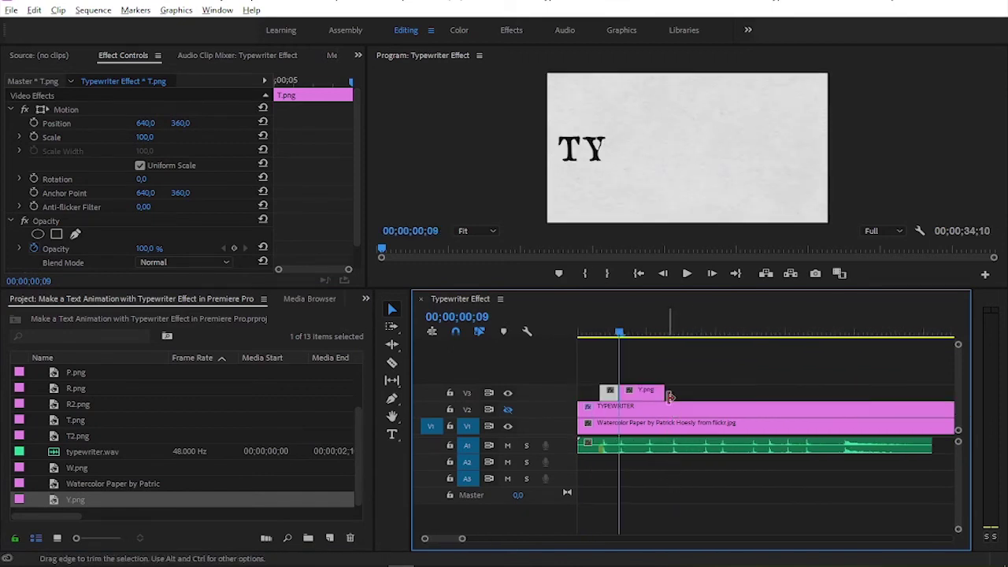
left_click_drag(660, 390, 647, 391)
key("equal")
key("equal")
left_click_drag(640, 358, 672, 354)
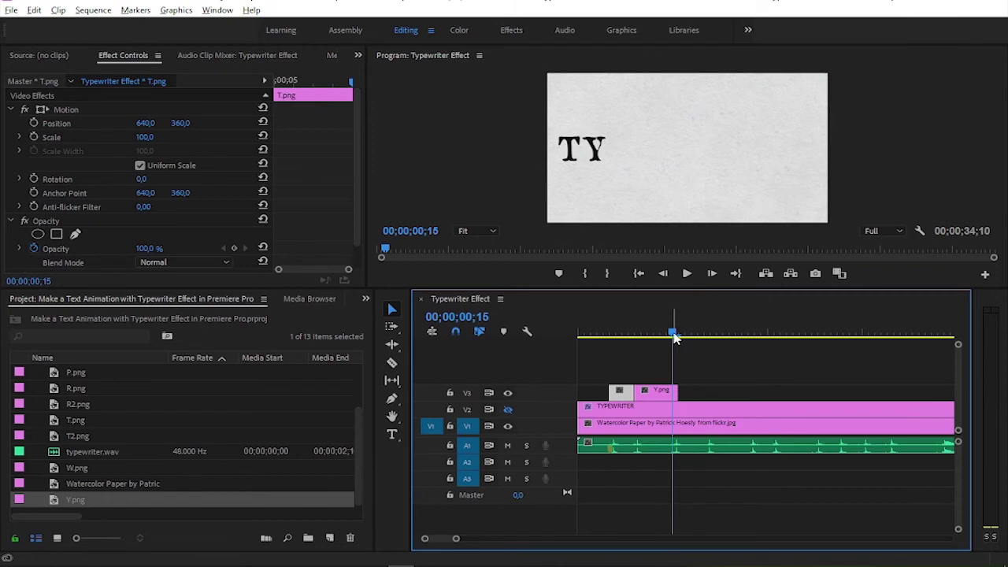
left_click_drag(642, 343, 672, 341)
left_click_drag(675, 390, 670, 391)
Drop P.png on V3 at the playhead and shorten its end.
left_click_drag(80, 372, 679, 389)
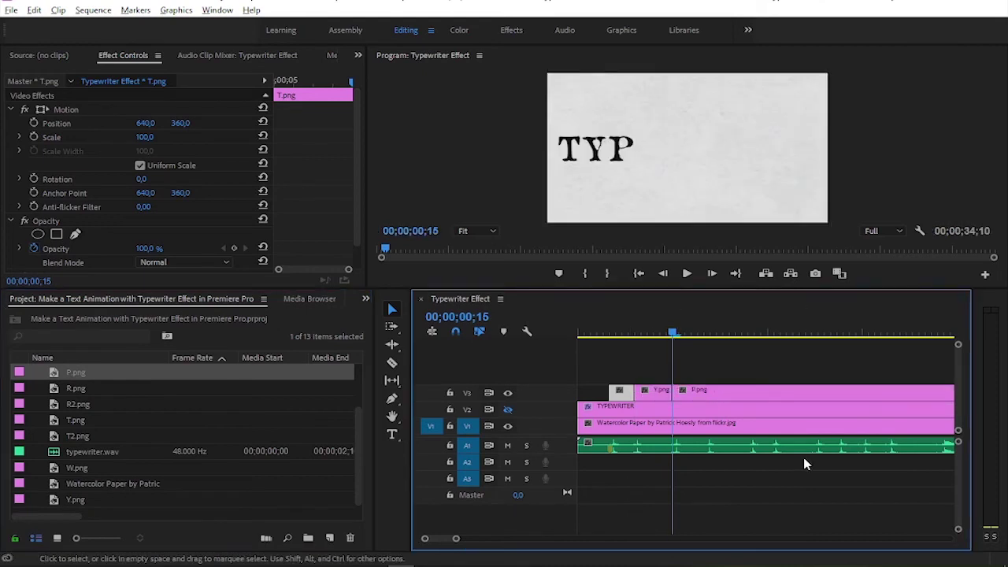
key("minus")
left_click(628, 333)
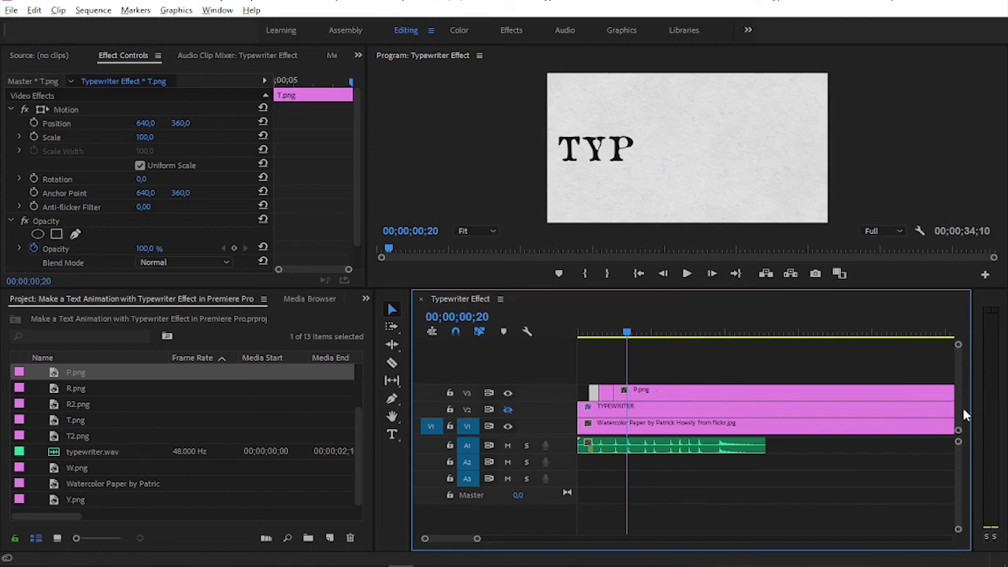
key("minus")
left_click_drag(847, 391, 611, 392)
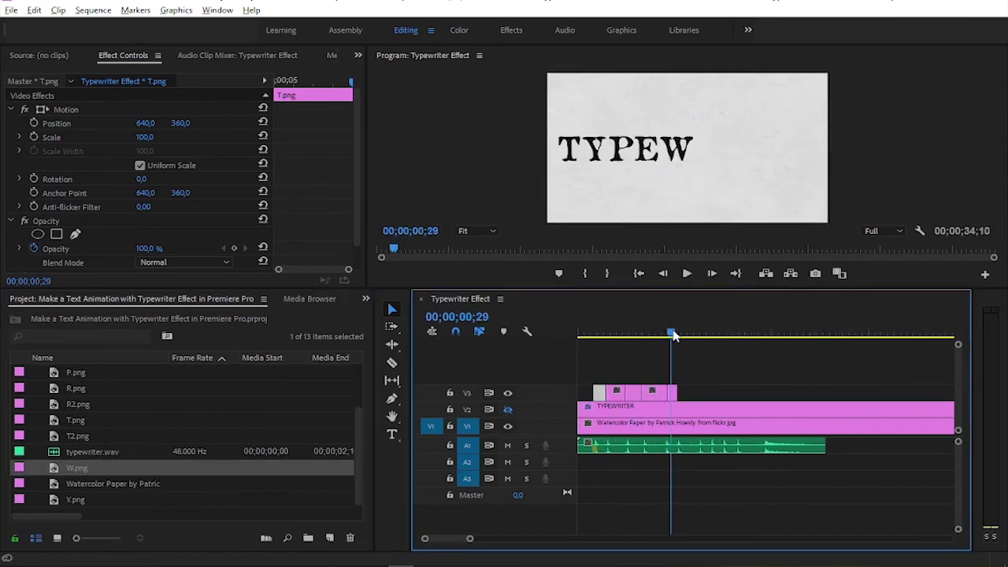
left_click(108, 394)
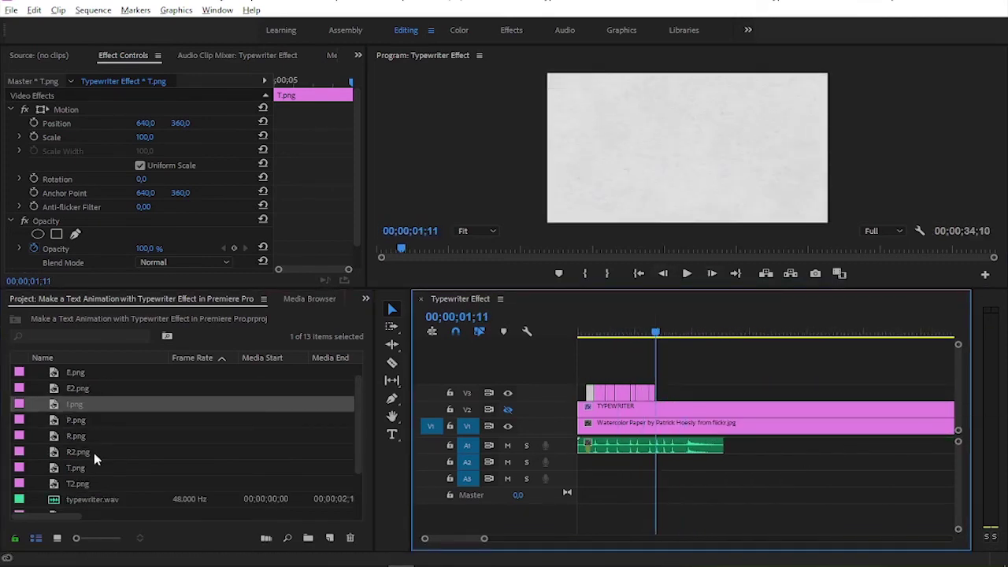
Place the T2.png, E2.png and R2.png stills along V3 to complete TYPEWRITER.
left_click_drag(77, 483, 665, 393)
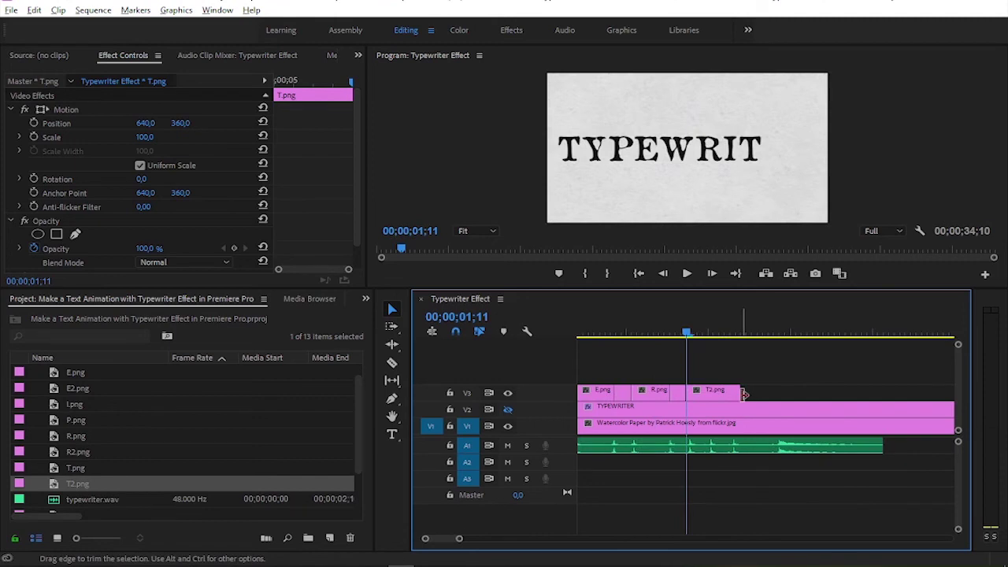
left_click(73, 404)
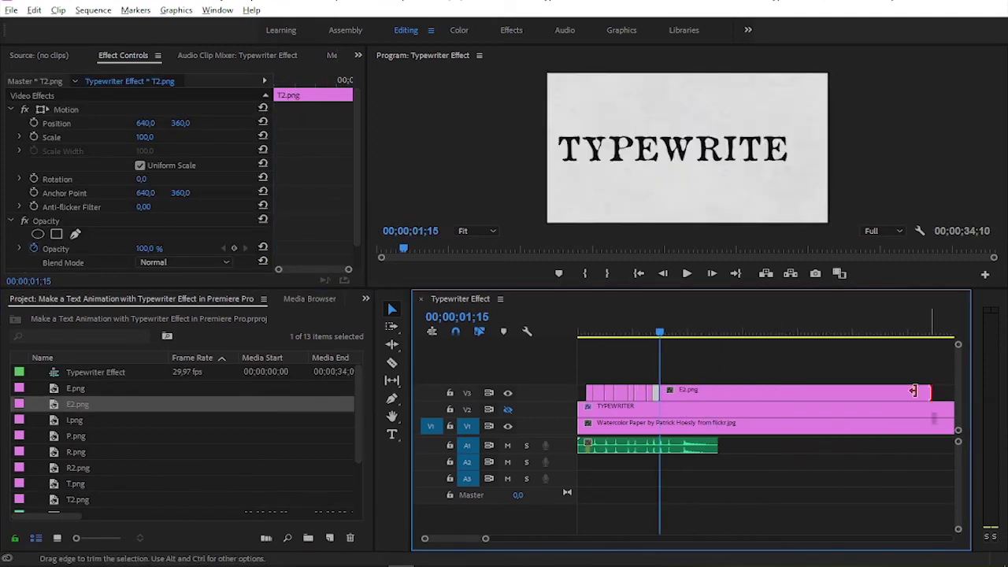
left_click_drag(701, 391, 715, 401)
left_click(162, 466)
left_click_drag(162, 465, 718, 394)
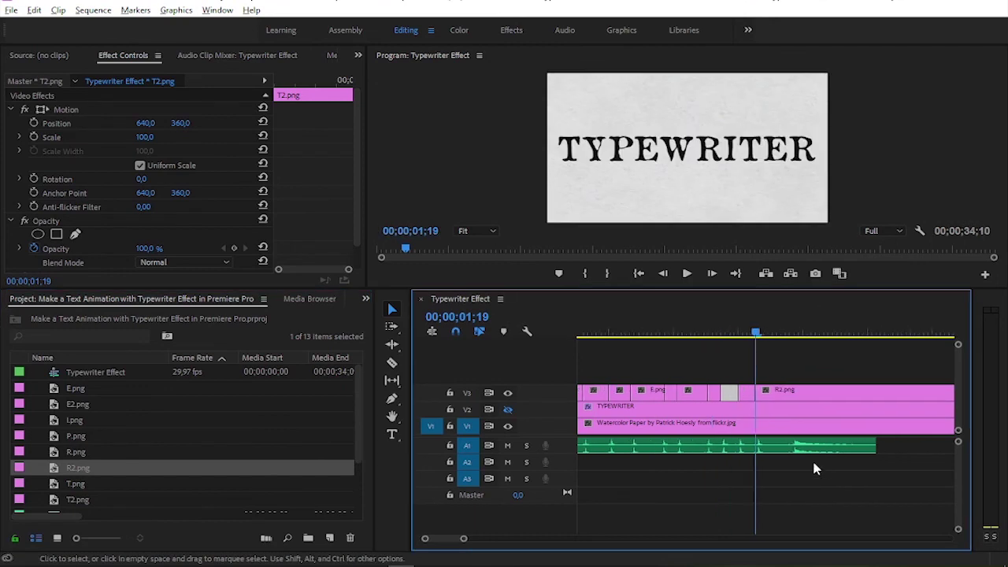
Play the sequence to review the typing.
scroll(810, 463, "down", 5)
scroll(850, 465, "up", 5)
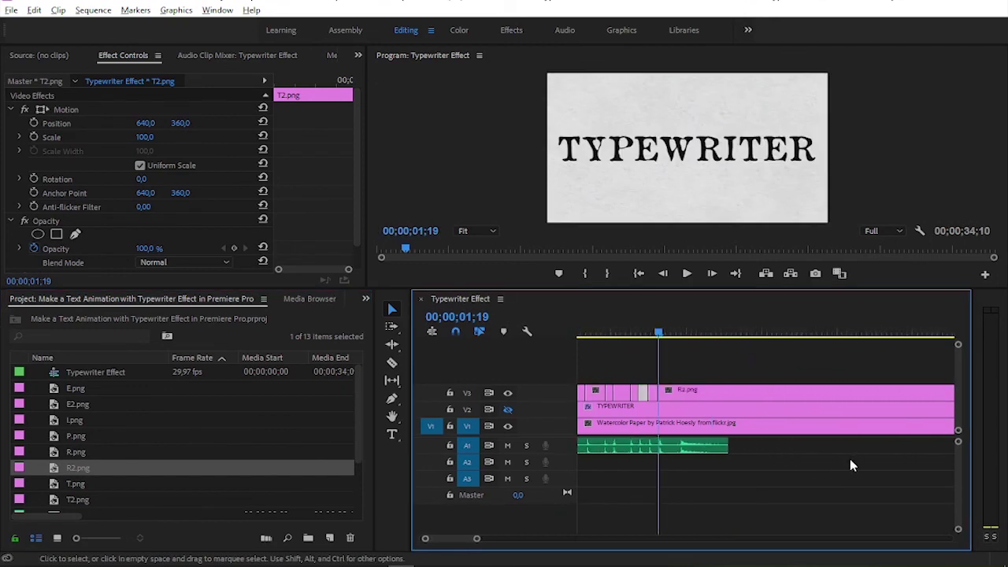
key("space")
key("space")
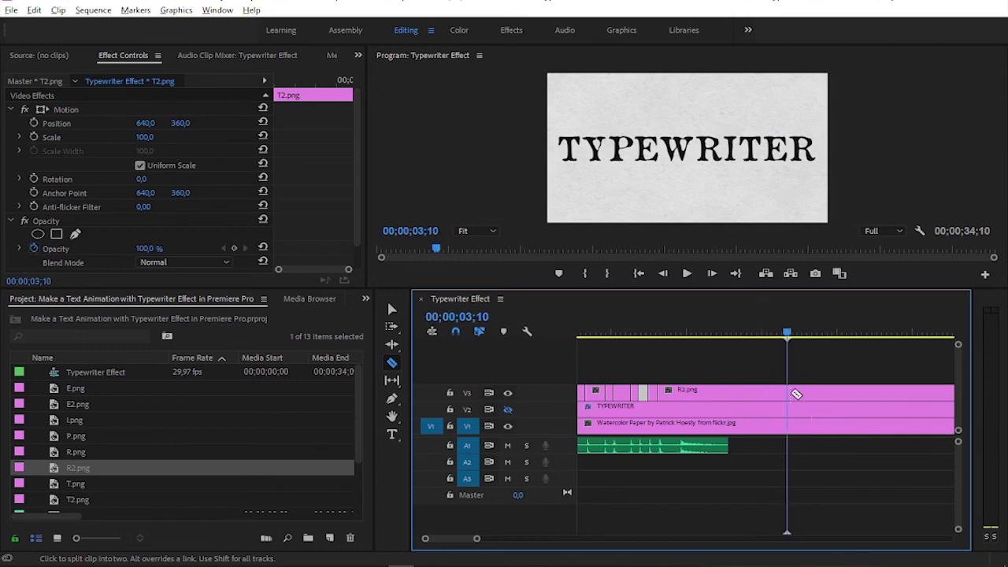
Razor the R2.png, paper and title clips at 00;00;03;10 and delete the later pieces.
left_click(788, 394)
left_click(788, 425)
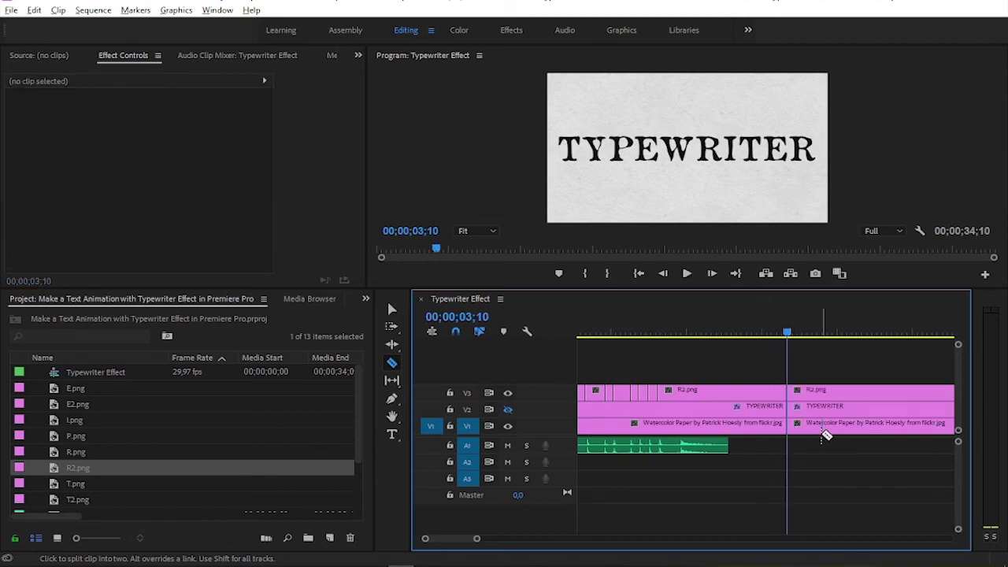
right_click(824, 432)
left_click(827, 417)
right_click(827, 408)
left_click(858, 88)
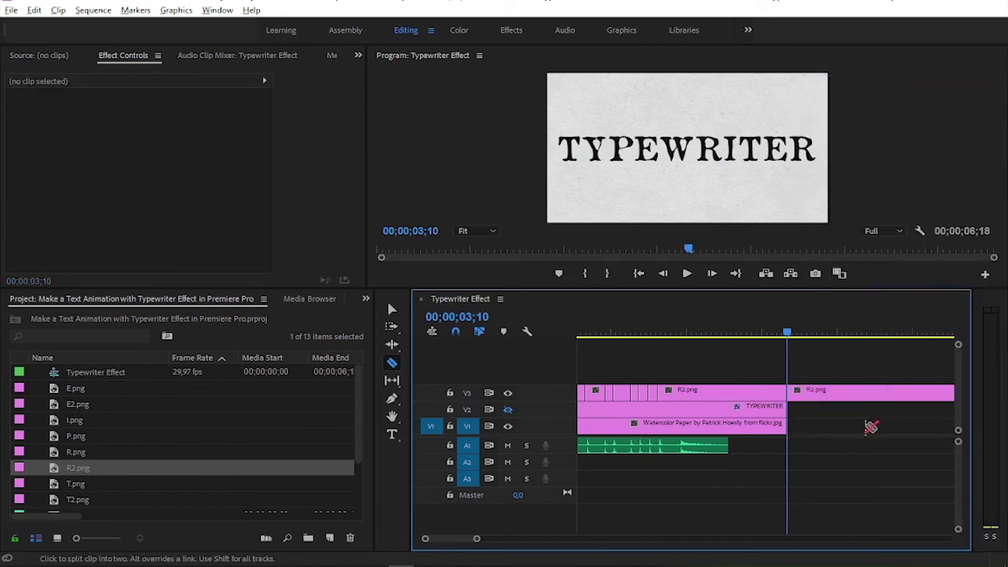
right_click(823, 390)
left_click(857, 82)
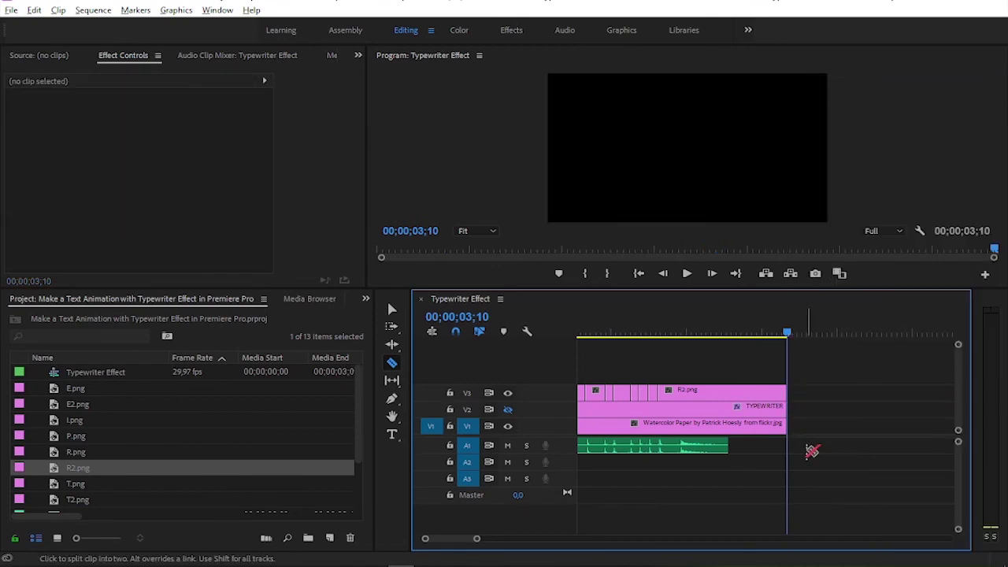
Return to the Selection tool, jump to the sequence start and enlarge the program preview.
key("v")
key("ctrl+z")
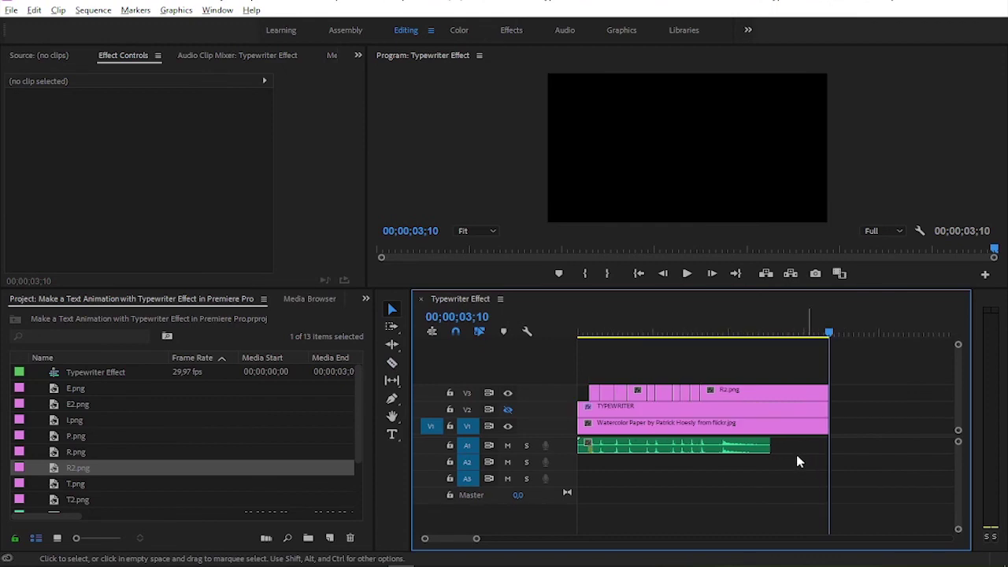
left_click(639, 273)
left_click_drag(670, 288, 638, 379)
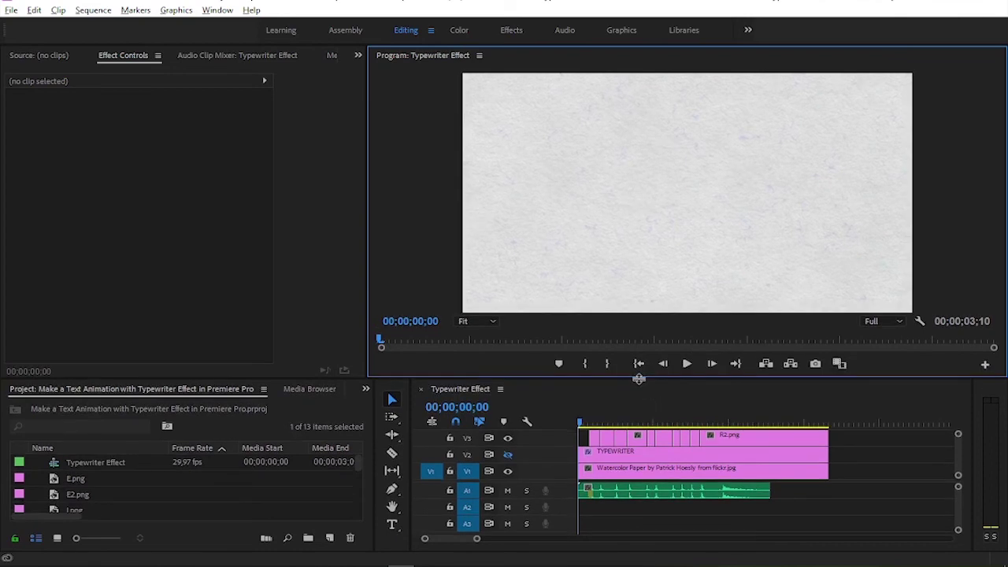
Play the 00;00;03;10 sequence from 00;00;00;00 in the enlarged Program monitor.
left_click_drag(667, 379, 667, 372)
left_click(686, 359)
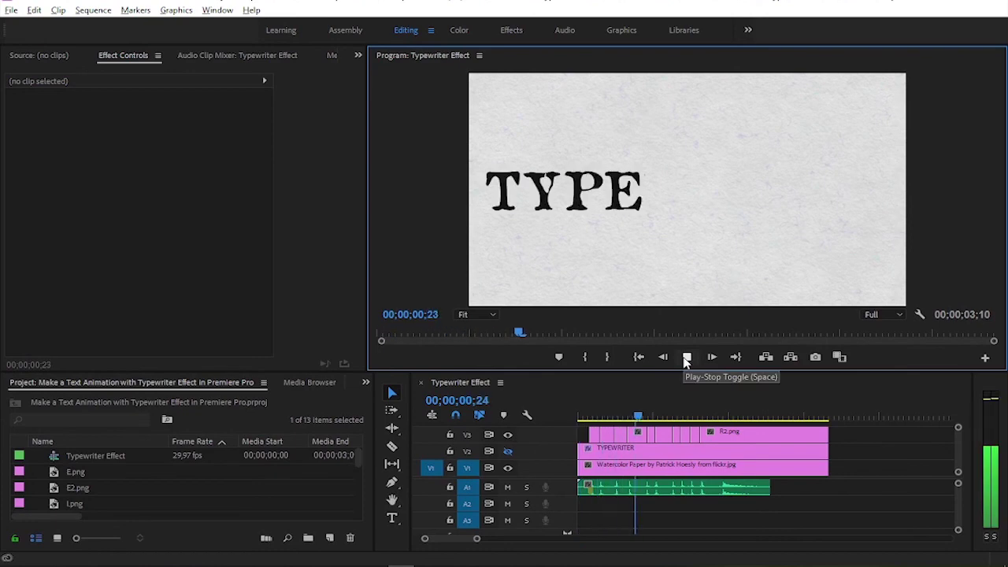